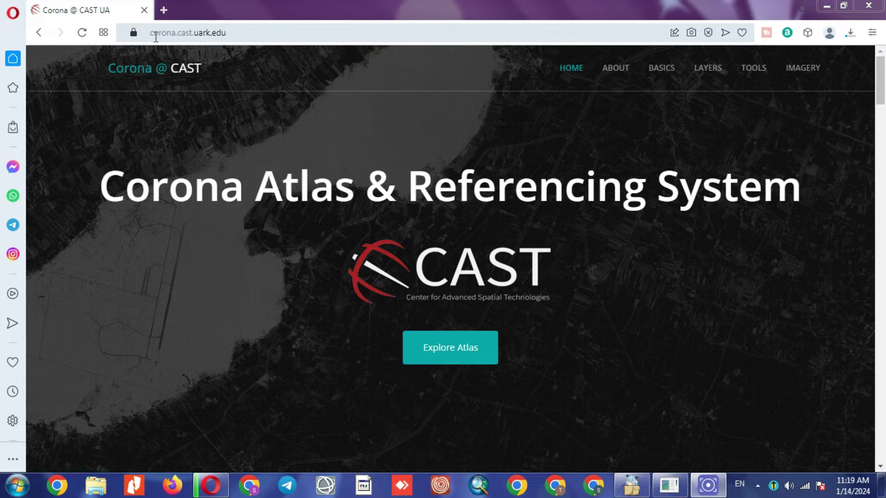
# Skim the home page's About the Project, Atlas Basics, Atlas Layers and Atlas Tools sections.
pyautogui.click(211, 34)
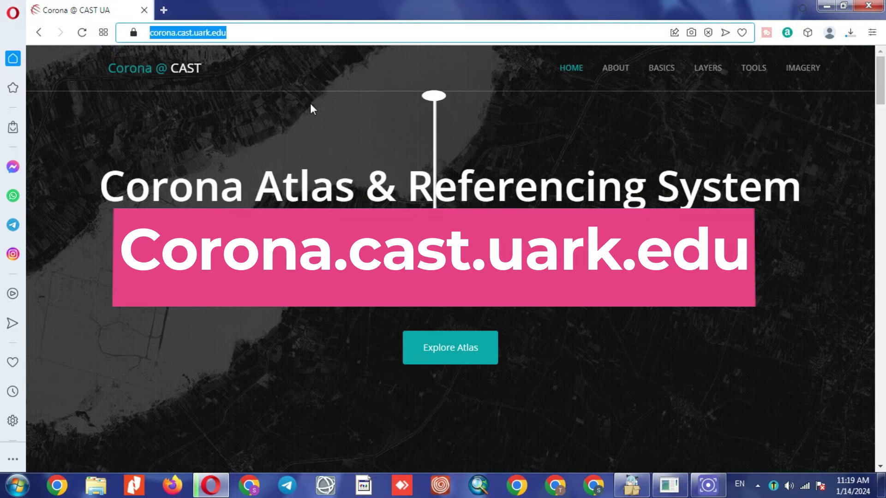
pyautogui.click(308, 107)
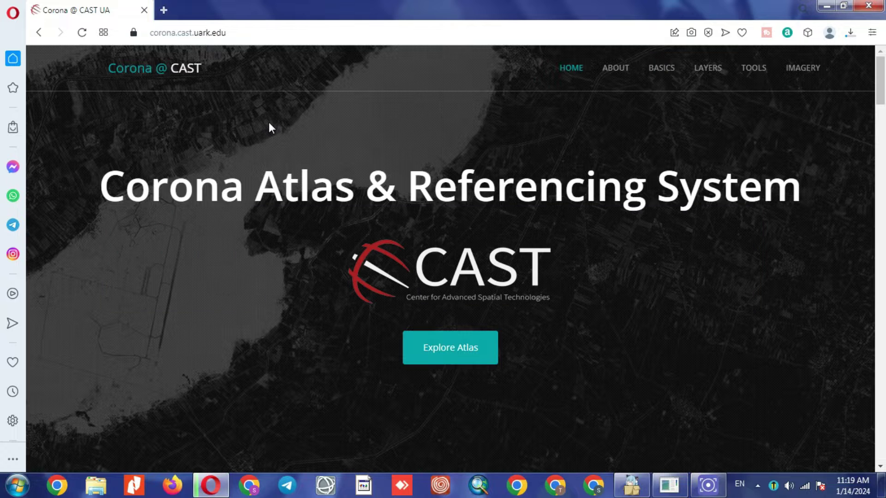
pyautogui.click(613, 74)
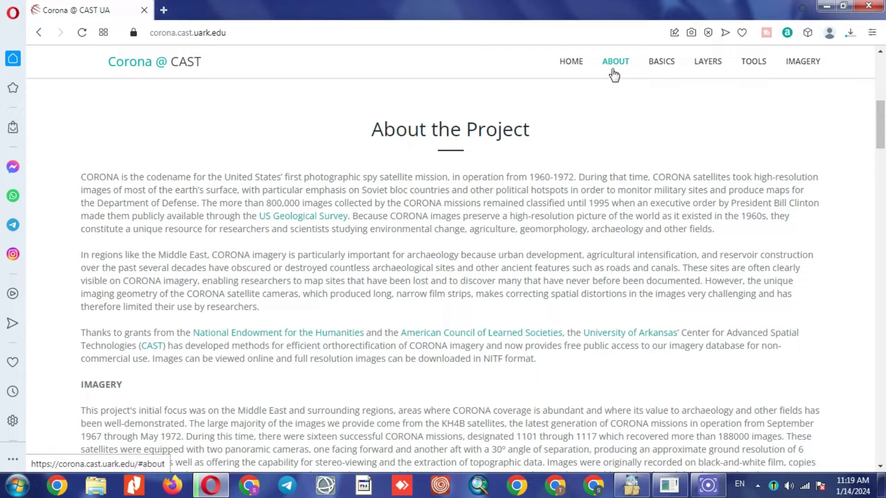
pyautogui.click(658, 67)
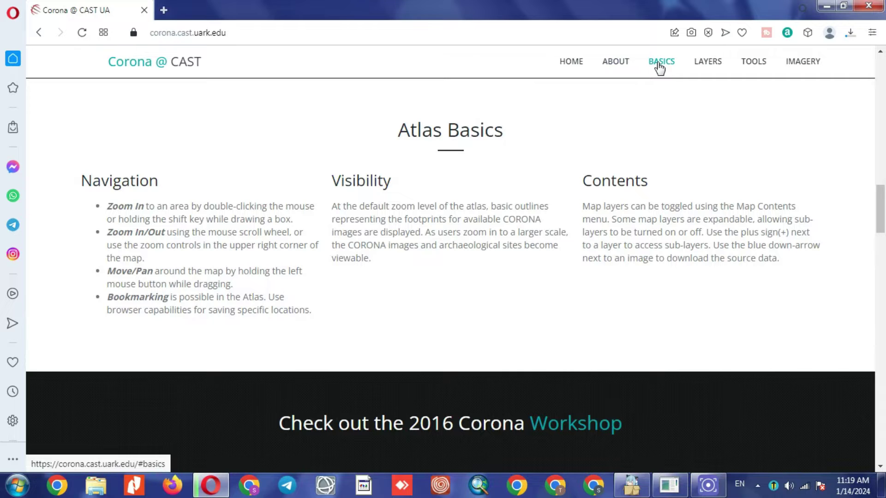
pyautogui.click(699, 65)
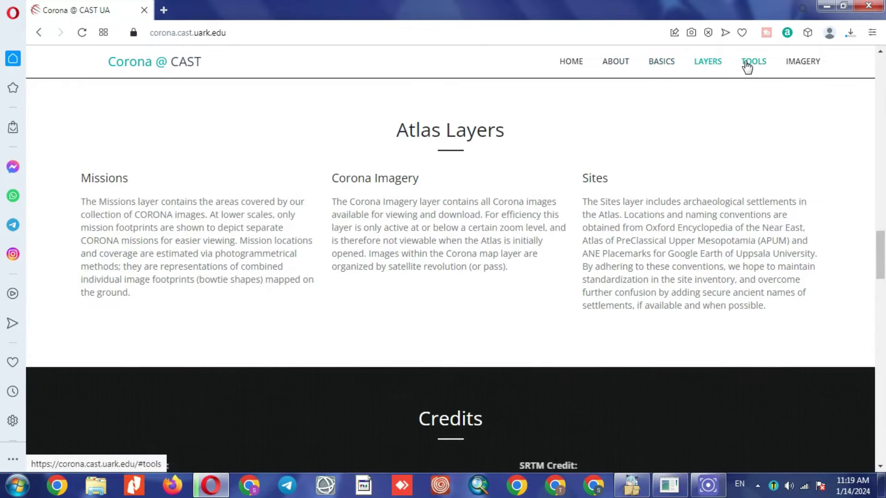
pyautogui.click(748, 67)
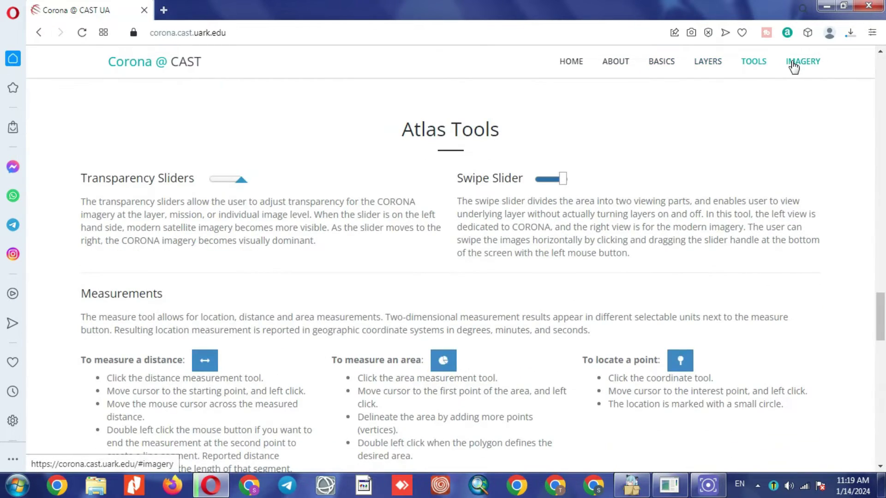
# Read the Corona Imagery section, then launch the interactive atlas from the home banner.
pyautogui.click(793, 66)
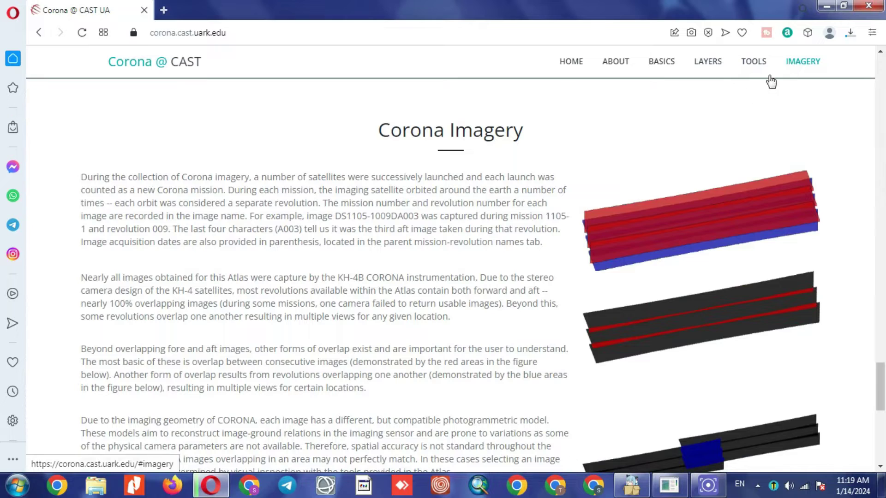
pyautogui.scroll(-1, 596, 172)
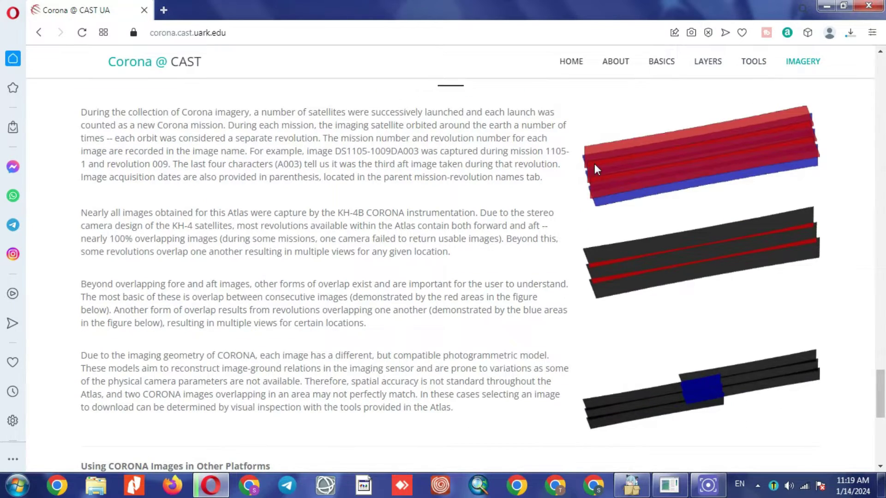
pyautogui.scroll(-1, 595, 165)
pyautogui.click(569, 60)
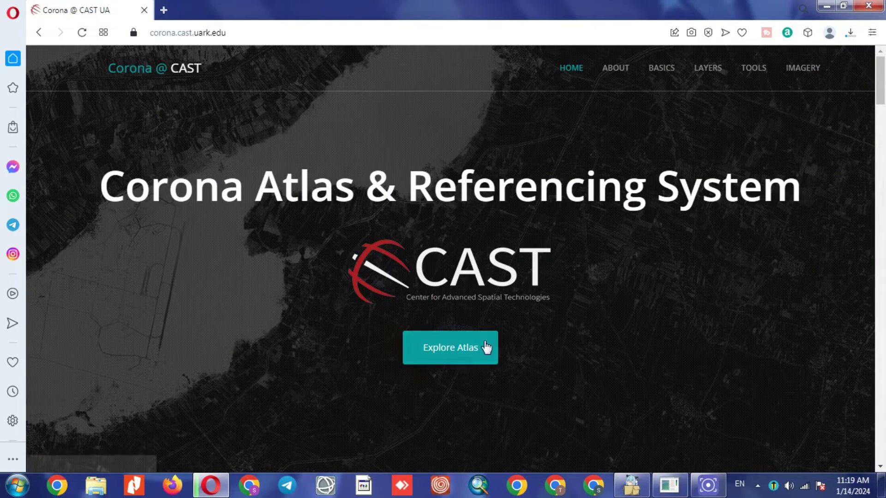
pyautogui.click(462, 357)
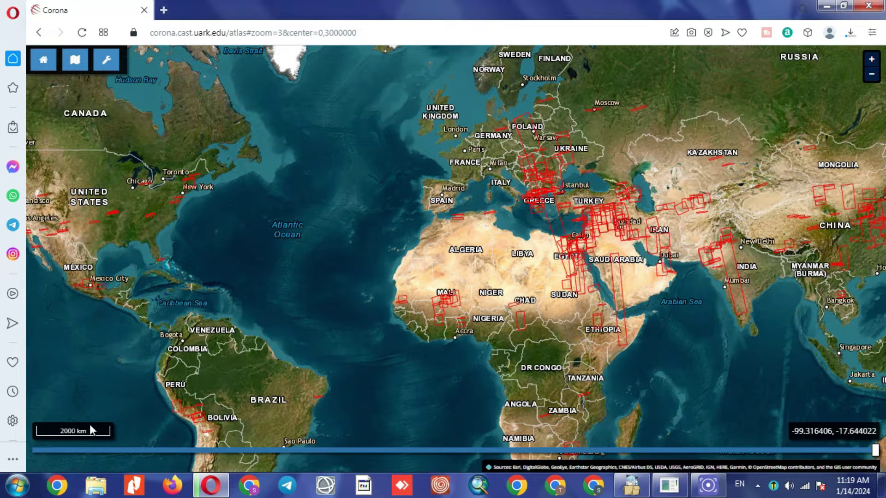
# Pan to the Middle East and zoom in on Lake Urmia until its CORONA imagery appears.
pyautogui.click(871, 65)
pyautogui.click(872, 74)
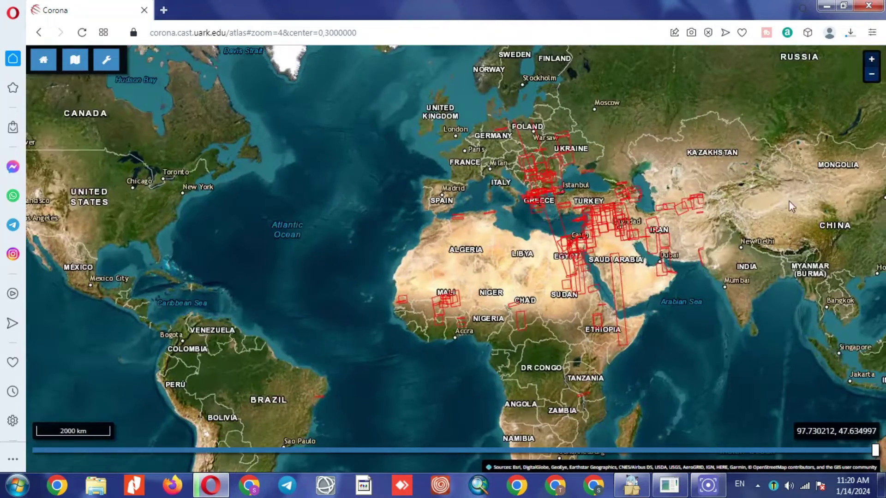
pyautogui.moveTo(646, 249); pyautogui.dragTo(535, 266)
pyautogui.scroll(1, 472, 239)
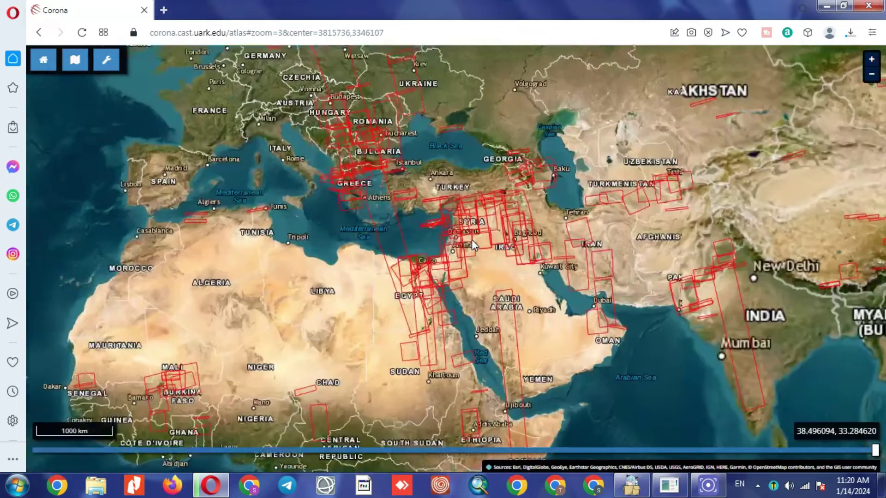
pyautogui.scroll(1, 471, 239)
pyautogui.scroll(1, 596, 142)
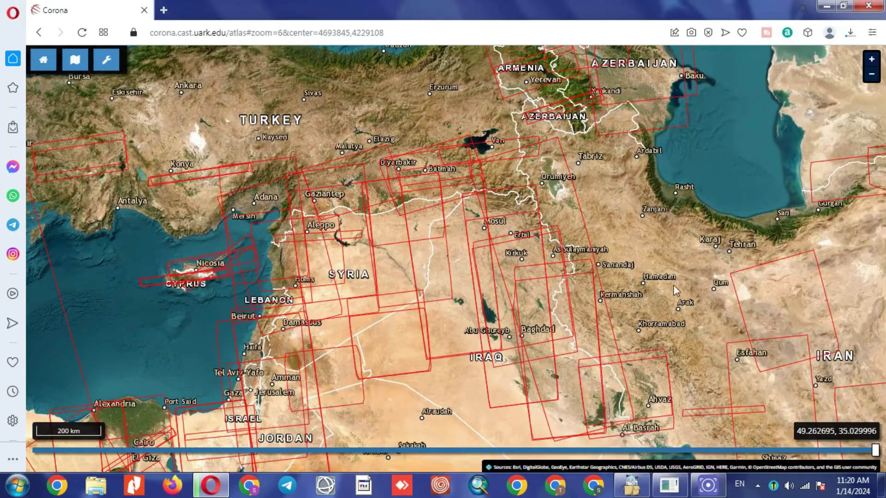
pyautogui.scroll(2, 586, 163)
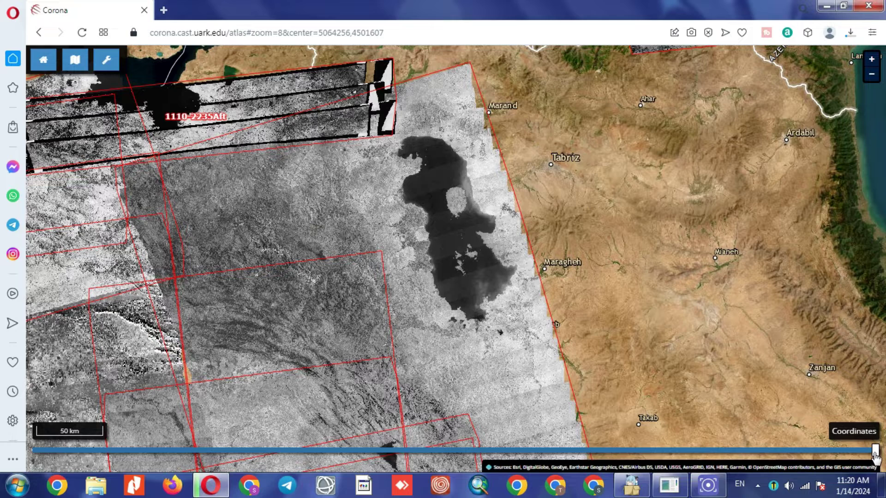
pyautogui.moveTo(876, 450); pyautogui.dragTo(872, 411)
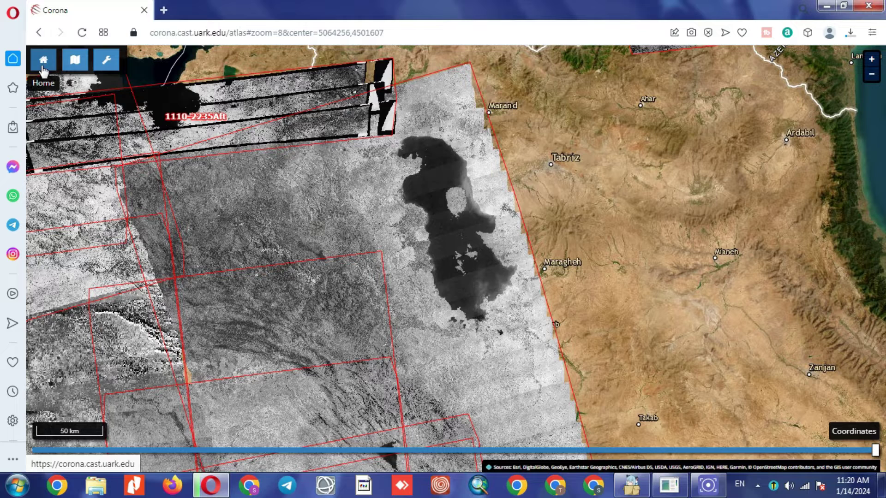
# In Map Contents, try the Sites layer and its name labels, leaving Sites hidden.
pyautogui.click(76, 62)
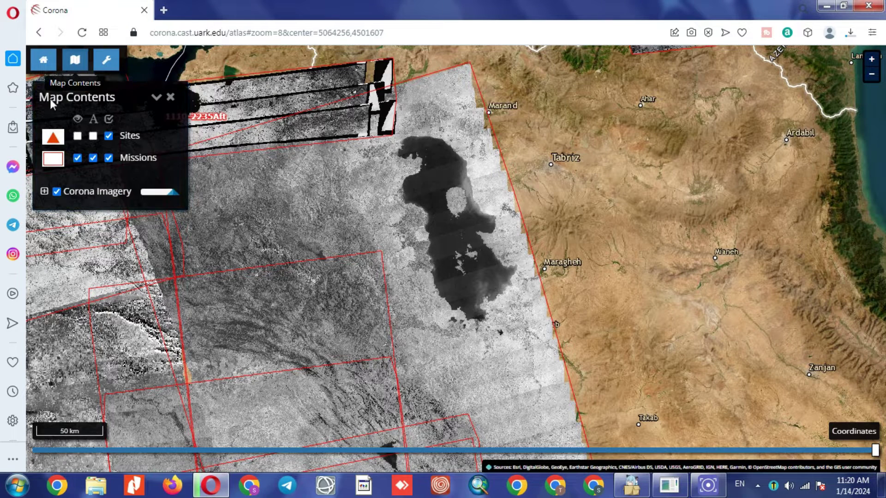
pyautogui.click(76, 137)
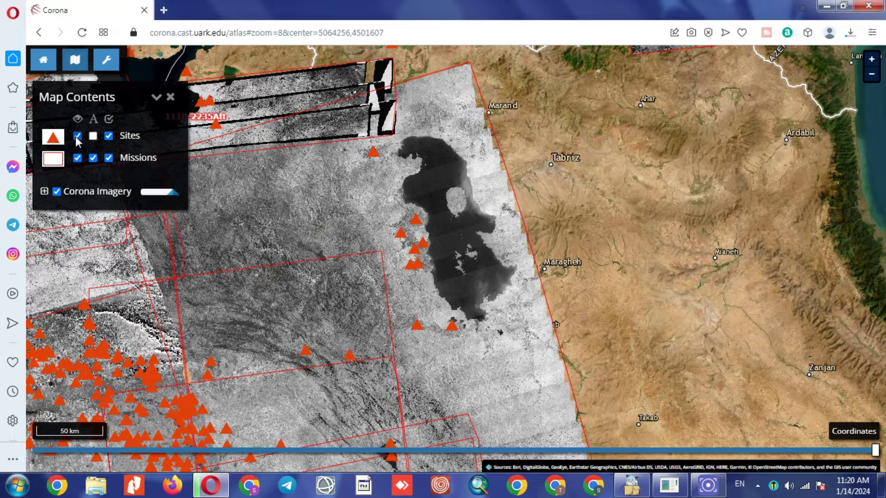
pyautogui.click(77, 136)
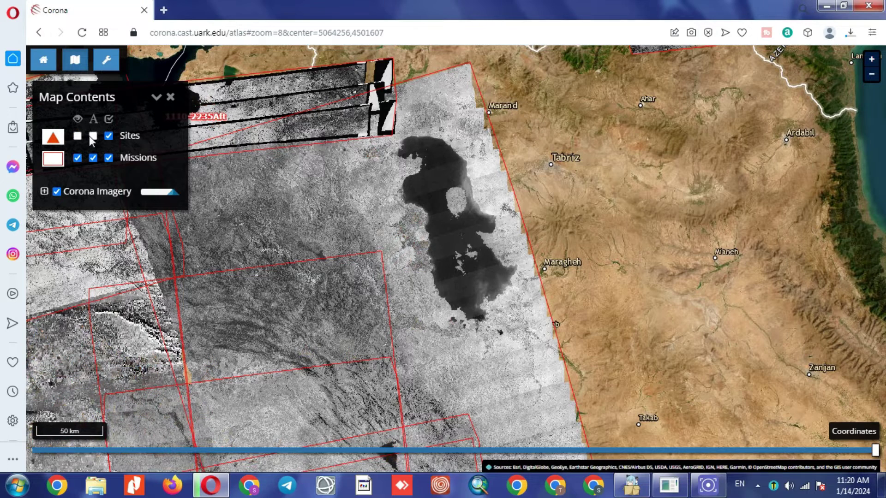
pyautogui.click(77, 136)
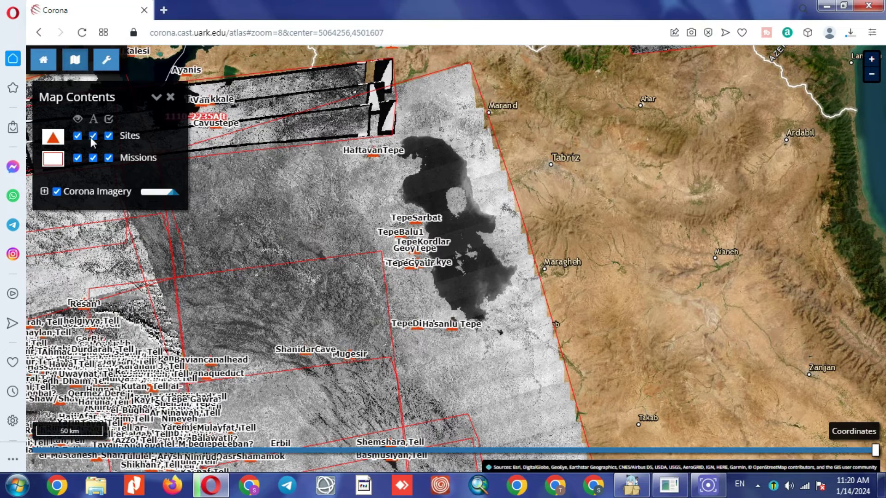
pyautogui.click(93, 136)
pyautogui.click(93, 136)
pyautogui.click(78, 137)
# Keep the Missions footprint outlines visible and make Corona Imagery semi-transparent.
pyautogui.click(78, 159)
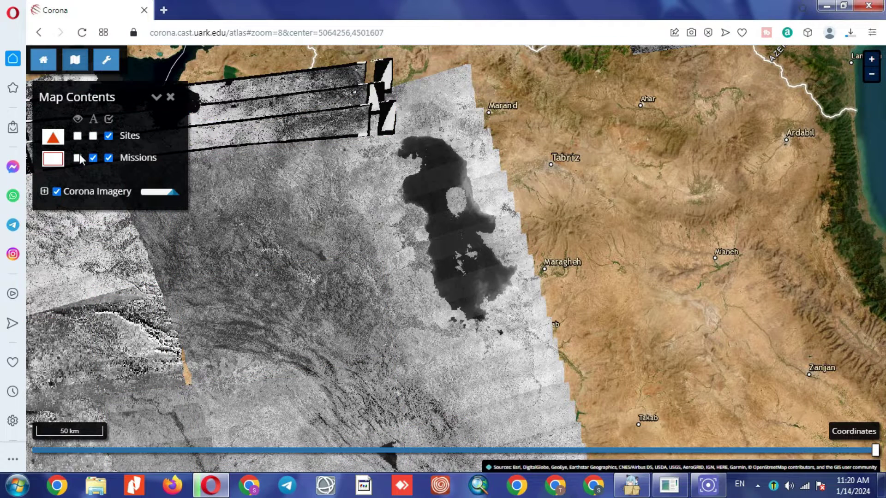
pyautogui.click(78, 159)
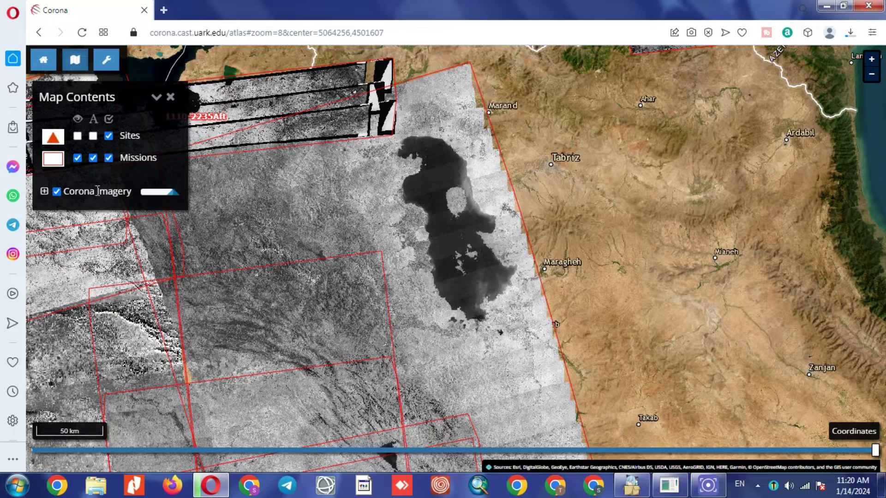
pyautogui.moveTo(174, 197)
pyautogui.mouseDown()
pyautogui.moveTo(142, 201)
pyautogui.moveTo(184, 201)
pyautogui.mouseUp()
# Expand Corona Imagery and hide its mission strips, 1039-2088Aft through 1110-2235Aft.
pyautogui.click(58, 192)
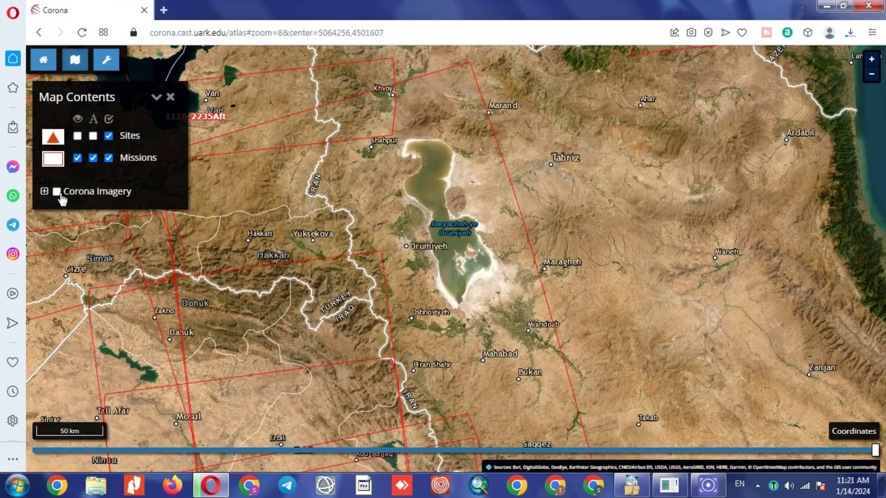
pyautogui.click(59, 193)
pyautogui.click(44, 191)
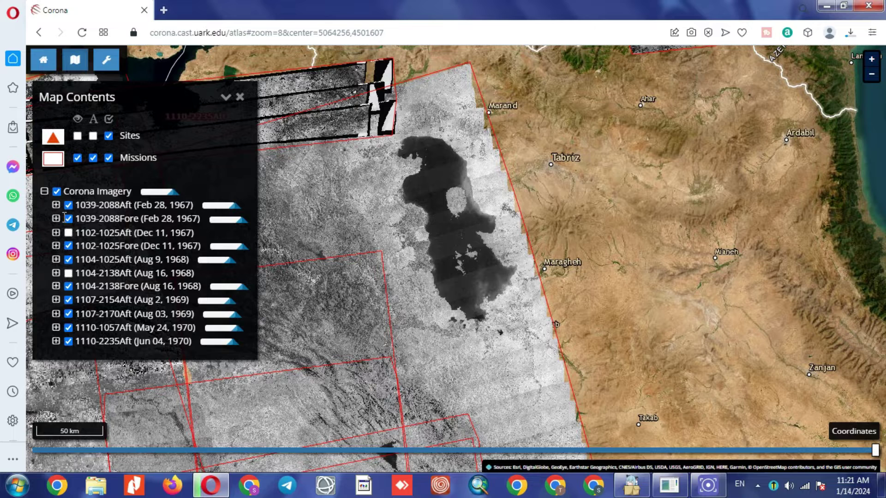
pyautogui.click(68, 205)
pyautogui.click(69, 219)
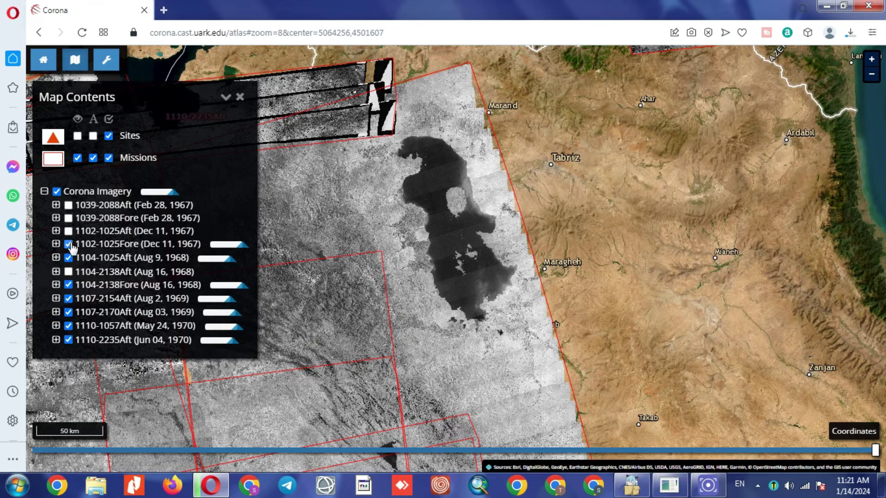
pyautogui.click(68, 244)
pyautogui.click(68, 257)
pyautogui.click(68, 283)
pyautogui.click(68, 297)
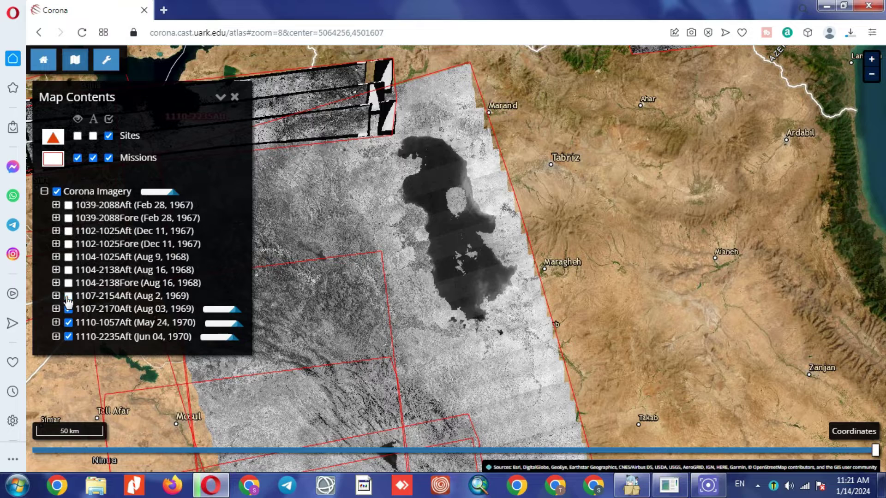
pyautogui.click(69, 309)
pyautogui.click(68, 323)
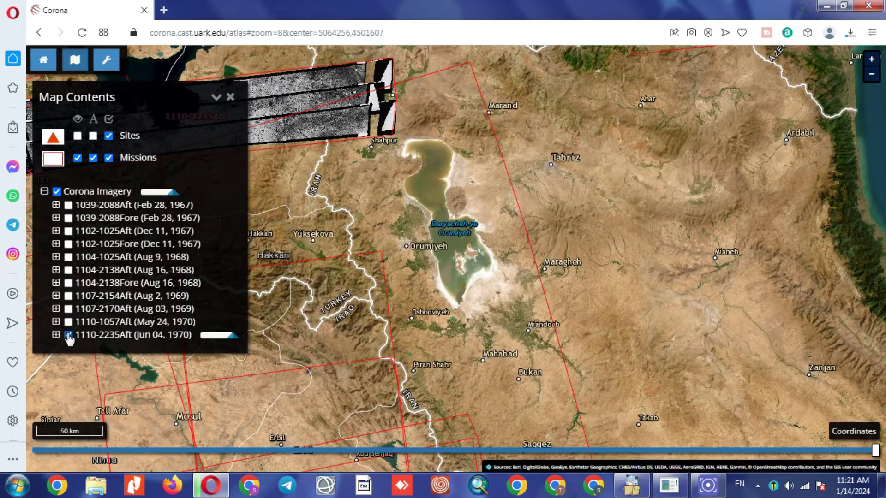
pyautogui.click(68, 335)
# Show only 1107-2170Aft semi-transparent, hide mission outlines and 1105-1025Fore, and centre Lake Urmia.
pyautogui.click(68, 308)
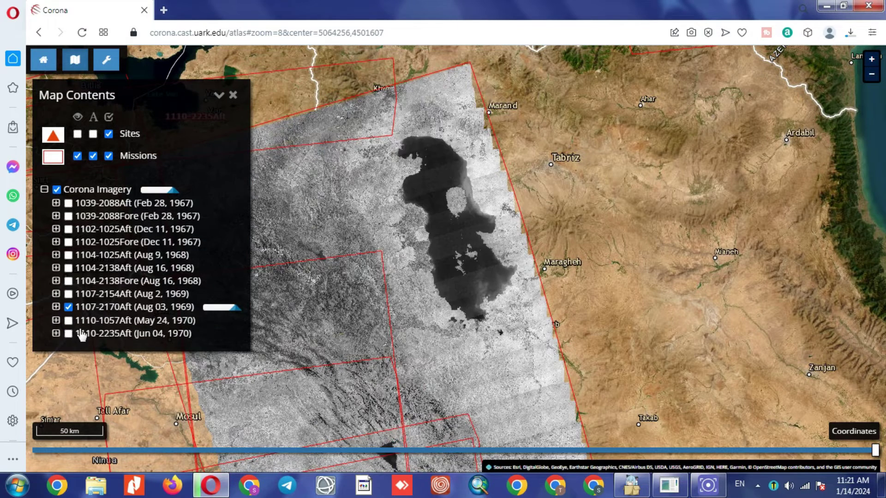
pyautogui.moveTo(234, 309)
pyautogui.mouseDown()
pyautogui.moveTo(212, 312)
pyautogui.moveTo(235, 316)
pyautogui.mouseUp()
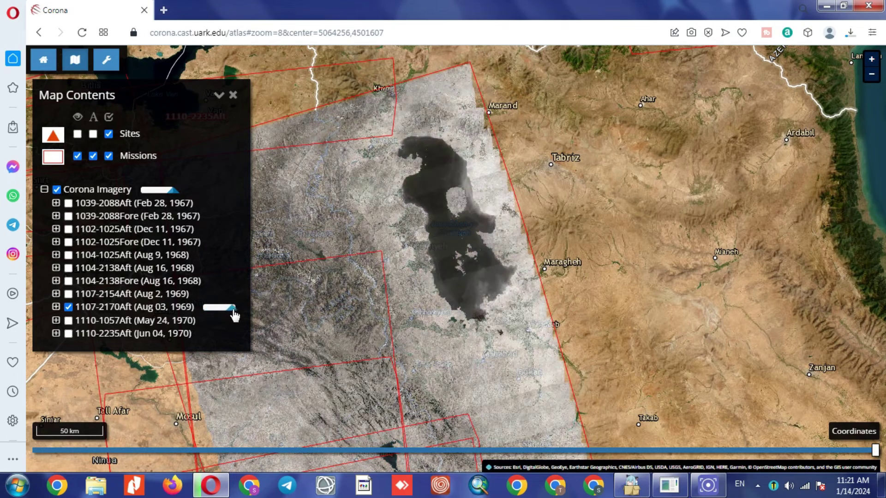
pyautogui.click(78, 156)
pyautogui.moveTo(295, 232); pyautogui.dragTo(395, 181)
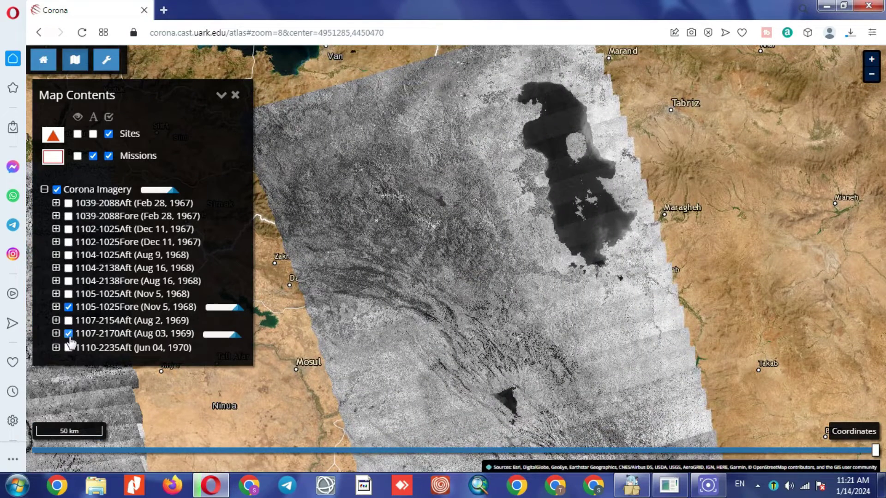
pyautogui.click(68, 308)
pyautogui.moveTo(443, 292); pyautogui.dragTo(384, 325)
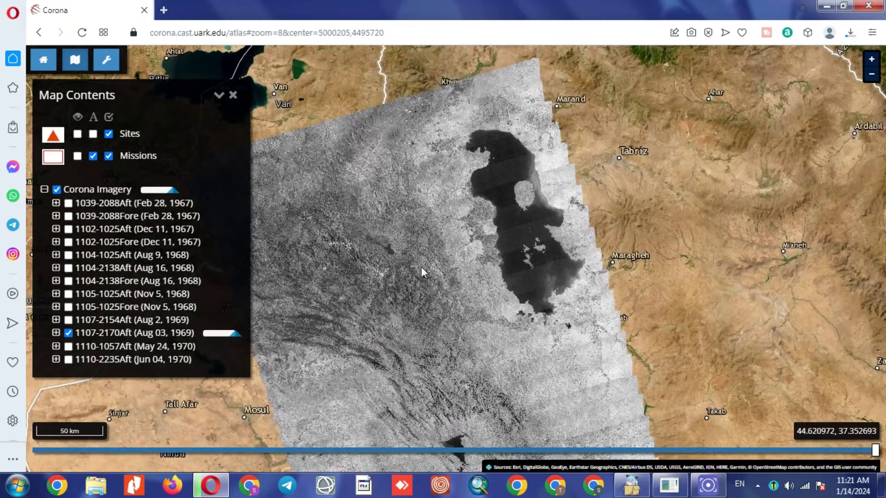
pyautogui.moveTo(390, 279)
pyautogui.mouseDown()
pyautogui.moveTo(391, 317)
pyautogui.moveTo(400, 280)
pyautogui.mouseUp()
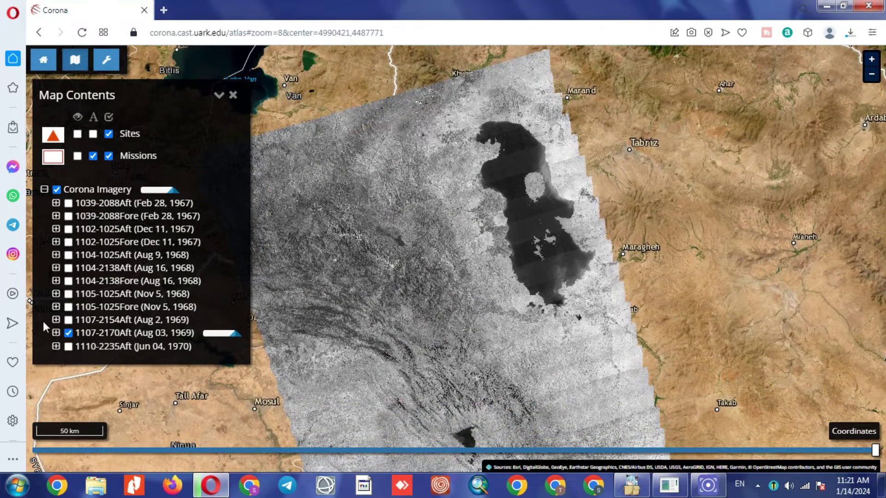
# Expand 1107-2170Aft and scroll its frame list from A088 through A108.
pyautogui.click(56, 333)
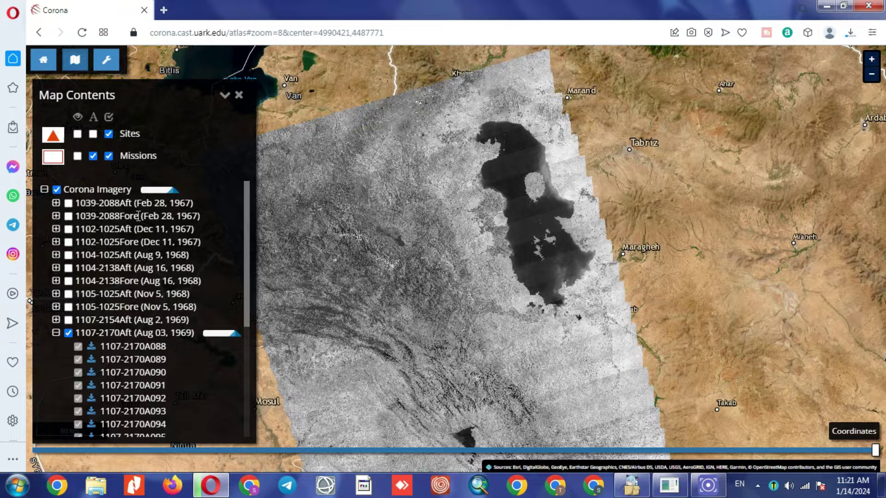
pyautogui.scroll(-3, 138, 216)
pyautogui.scroll(-2, 138, 214)
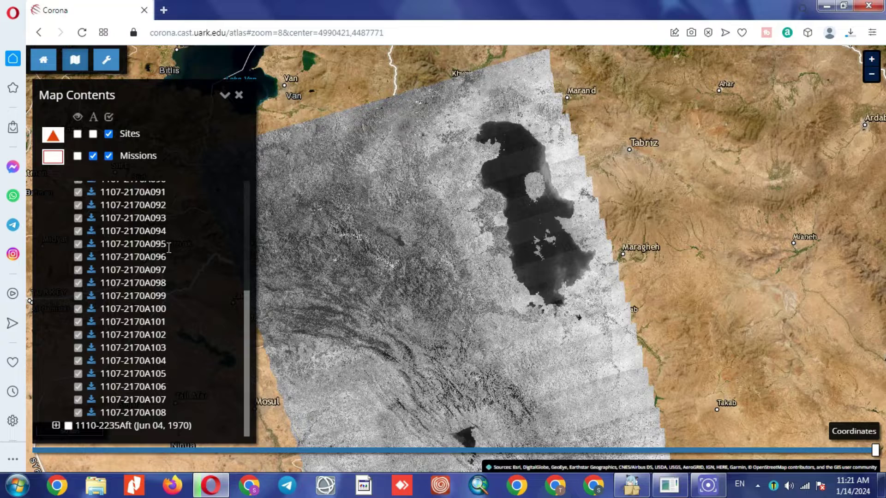
pyautogui.moveTo(430, 170); pyautogui.dragTo(425, 174)
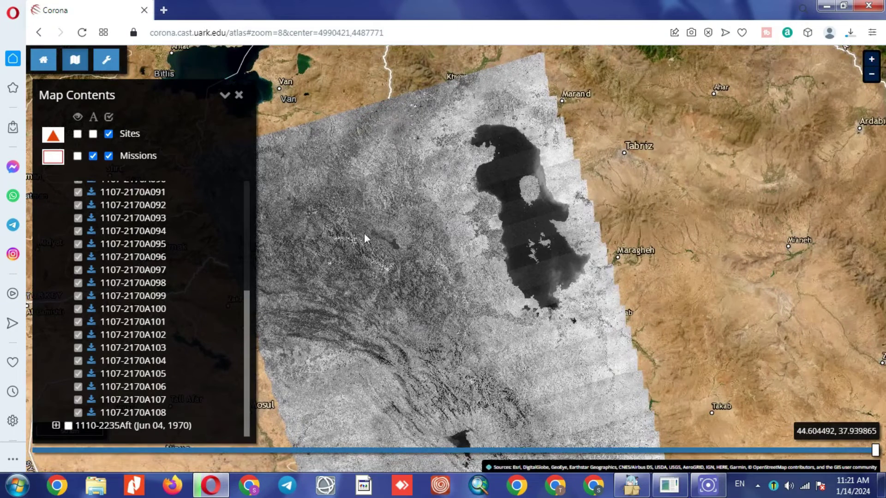
# Download frame 1107-2170A094 as GeoTIFF, check its progress, close the dialog and zoom out.
pyautogui.click(91, 231)
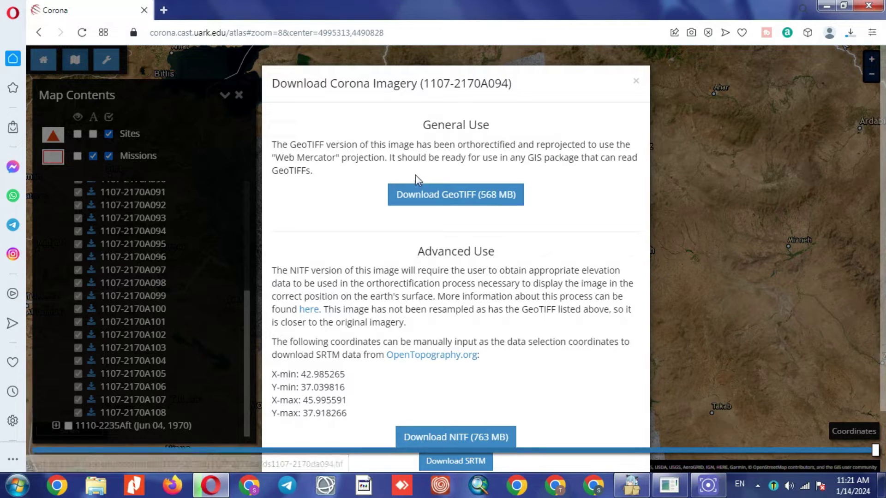
pyautogui.click(850, 33)
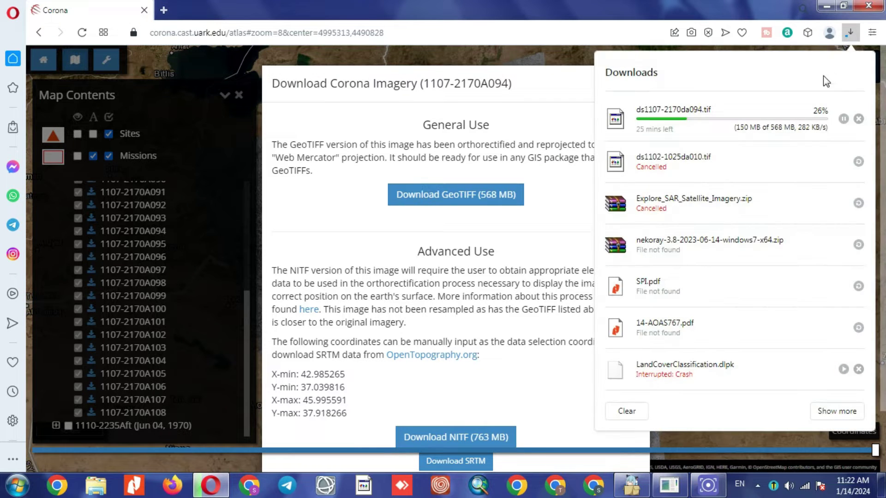
pyautogui.click(489, 145)
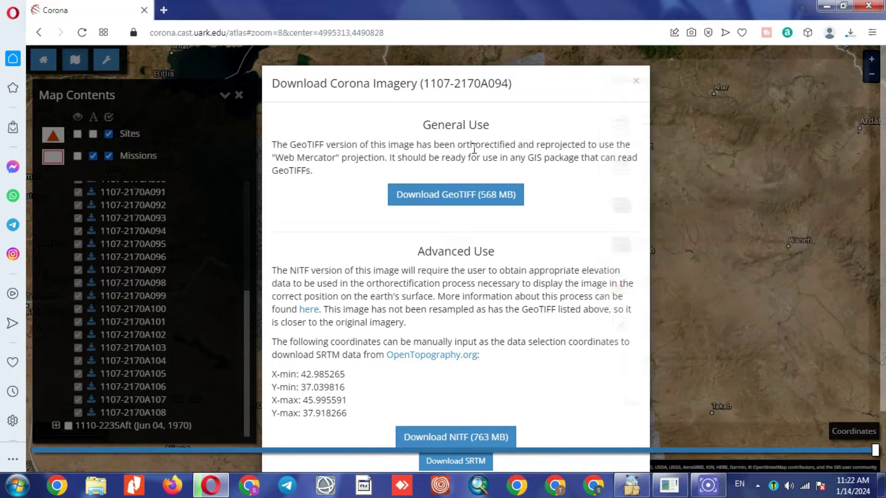
pyautogui.scroll(-3, 476, 173)
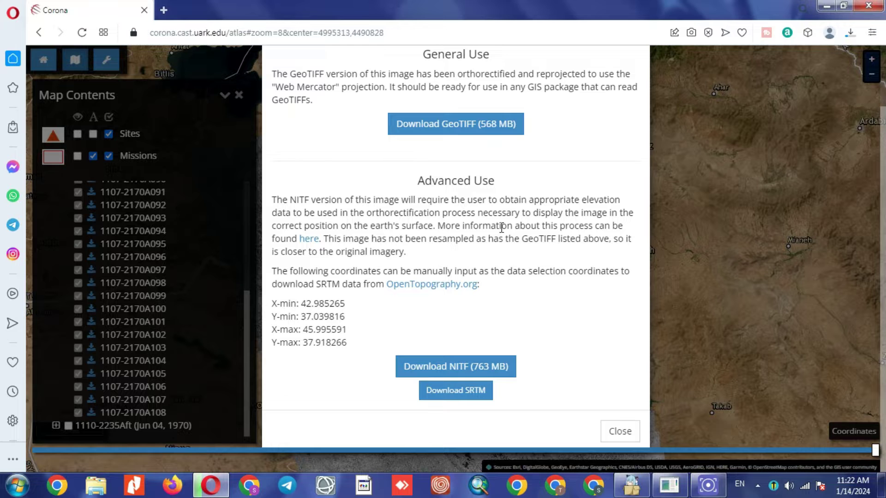
pyautogui.scroll(2, 501, 228)
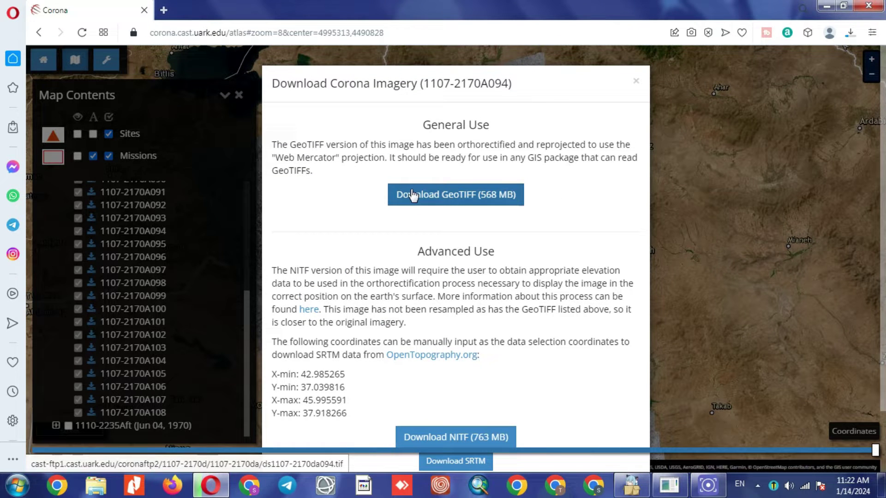
pyautogui.click(637, 82)
pyautogui.scroll(-1, 564, 215)
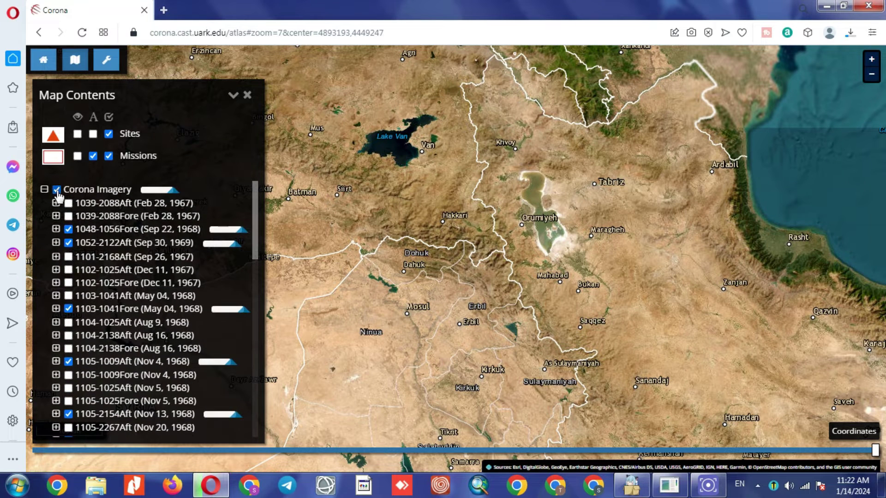
# Turn the mission layers 1039-2088Aft through 1104-2138Fore back on.
pyautogui.click(68, 203)
pyautogui.click(69, 216)
pyautogui.click(69, 257)
pyautogui.click(69, 271)
pyautogui.click(69, 286)
pyautogui.click(68, 299)
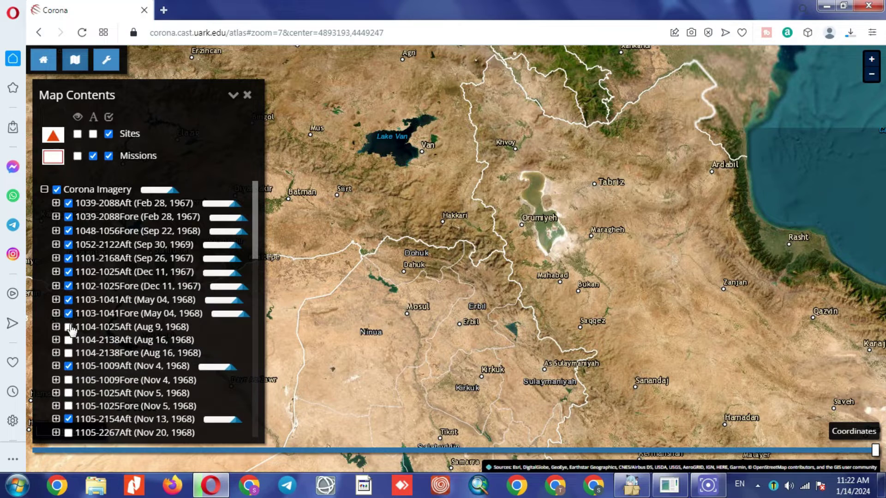
pyautogui.click(69, 326)
pyautogui.click(68, 341)
pyautogui.click(69, 354)
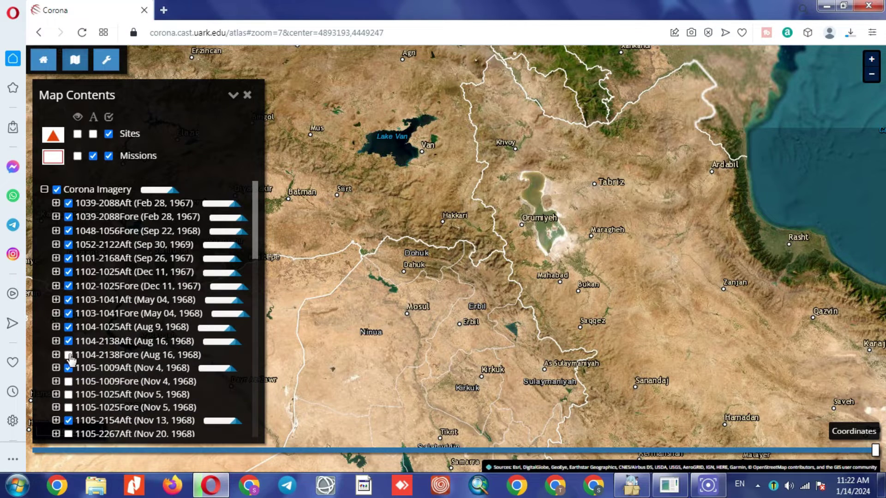
pyautogui.scroll(1, 364, 103)
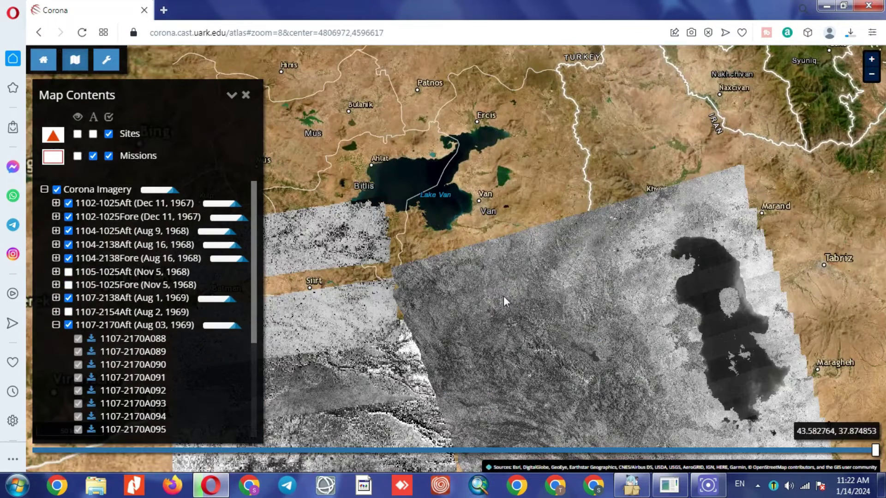
pyautogui.scroll(-1, 128, 245)
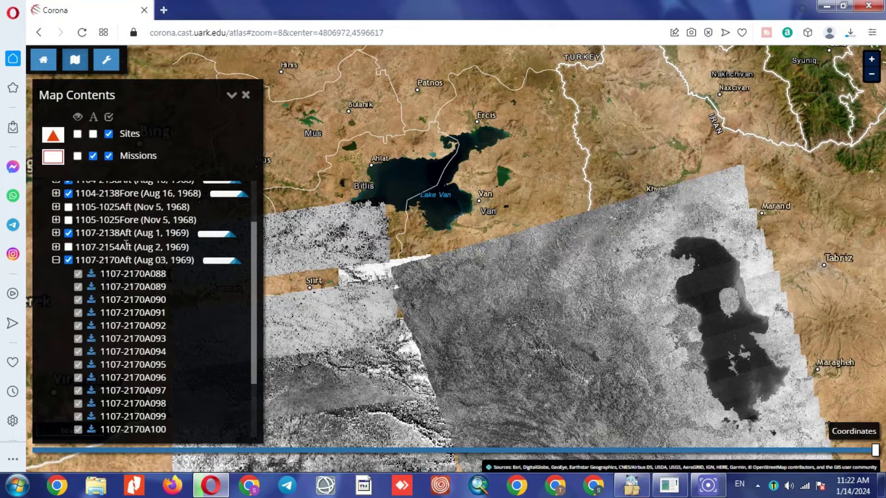
# Turn on 1107-2154Aft, 1105-1025Aft, 1105-1025Fore, 1110-1057Aft and 1110-2235Aft.
pyautogui.click(69, 248)
pyautogui.click(69, 272)
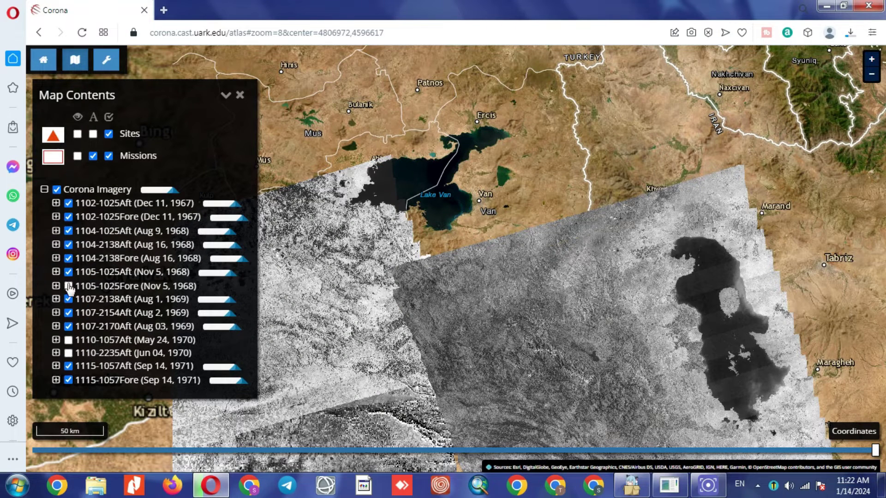
pyautogui.click(68, 286)
pyautogui.click(69, 340)
pyautogui.click(69, 353)
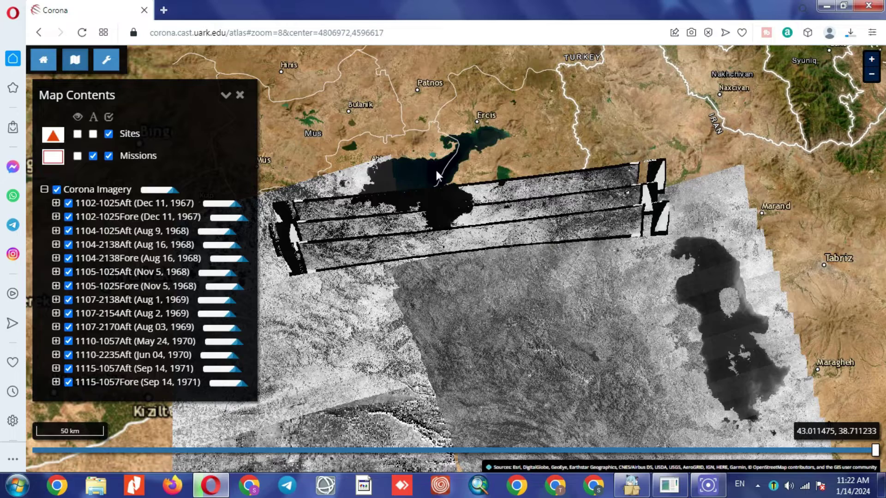
pyautogui.scroll(1, 426, 133)
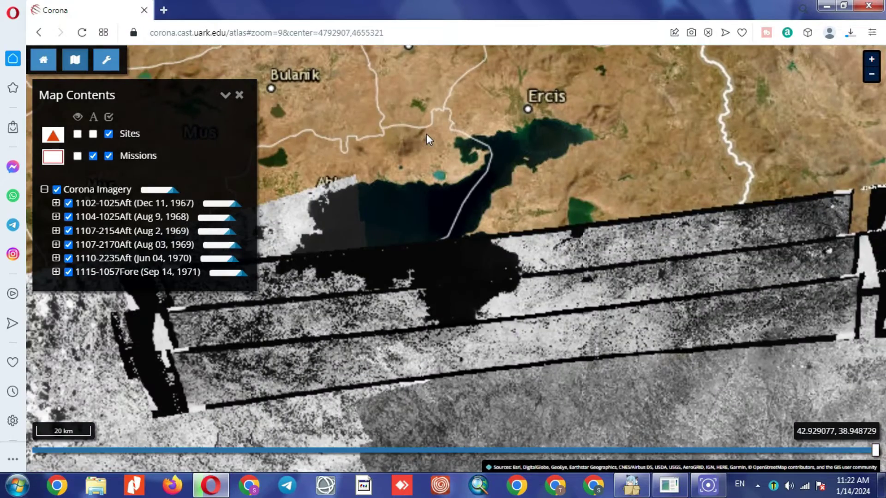
pyautogui.scroll(-1, 427, 134)
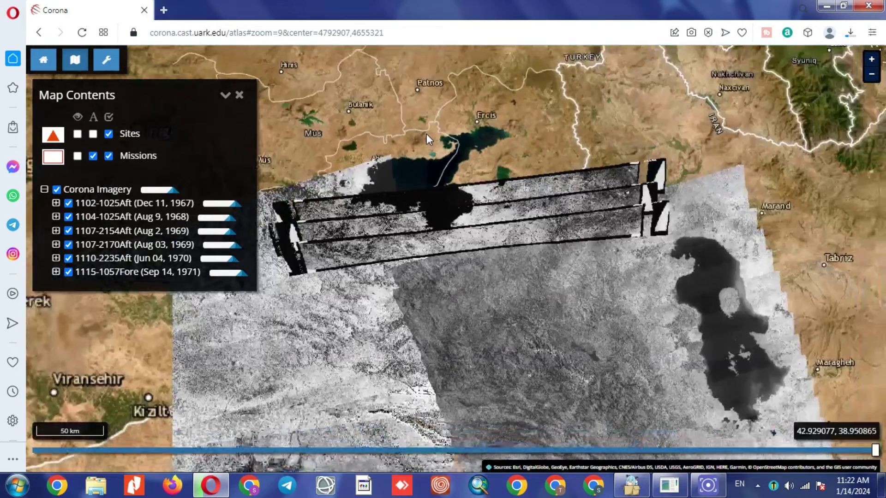
# Pan over Tabriz, Lake Urmia and the strips northeast of Tabriz, then zoom out.
pyautogui.moveTo(624, 316); pyautogui.dragTo(359, 256)
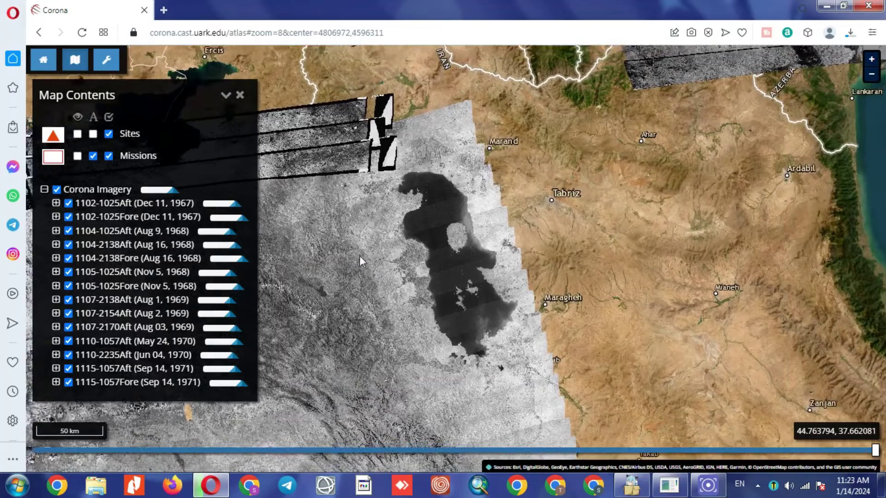
pyautogui.moveTo(705, 135); pyautogui.dragTo(685, 204)
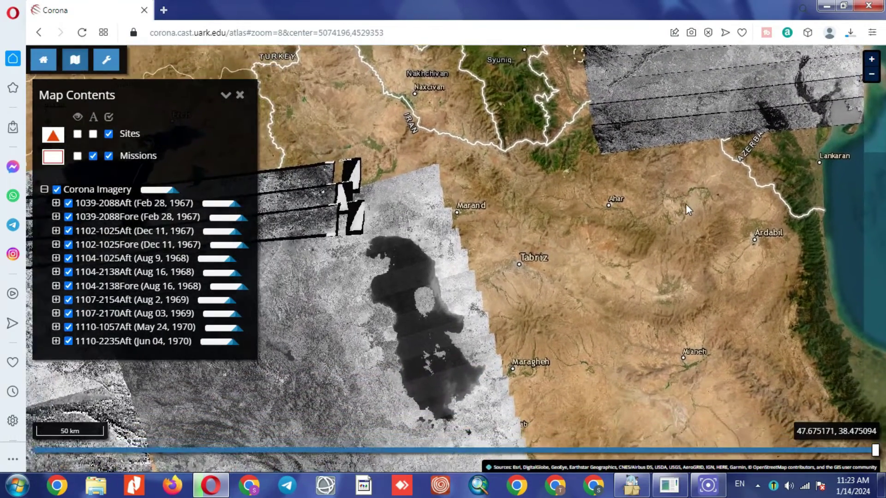
pyautogui.moveTo(525, 334); pyautogui.dragTo(511, 300)
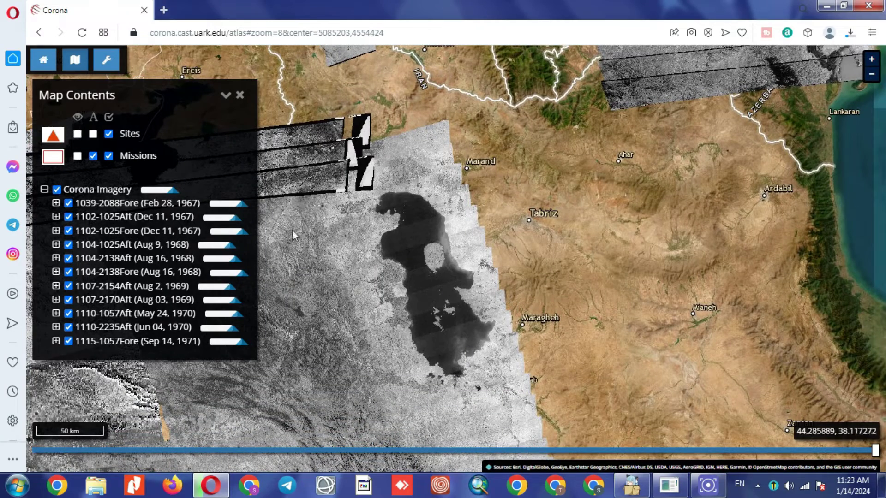
pyautogui.scroll(-3, 399, 220)
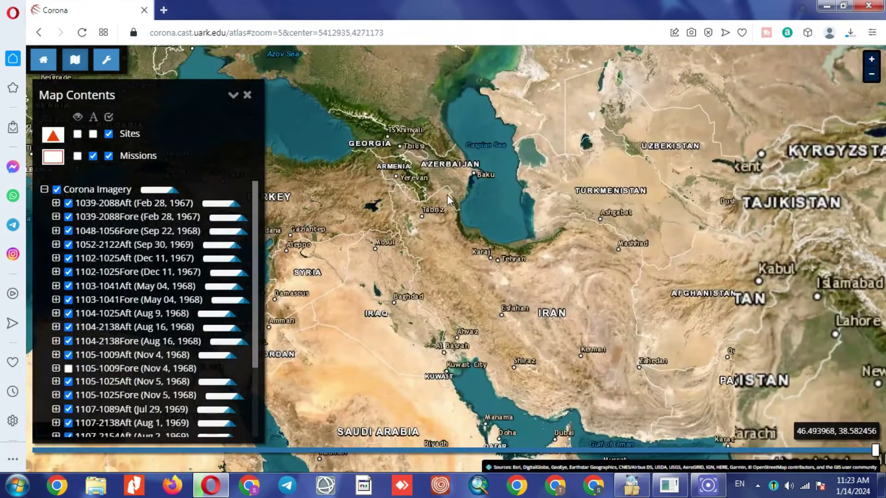
# Zoom out to the world view, then zoom in on the Balkans, Turkey and eastern Mediterranean.
pyautogui.scroll(-5, 447, 196)
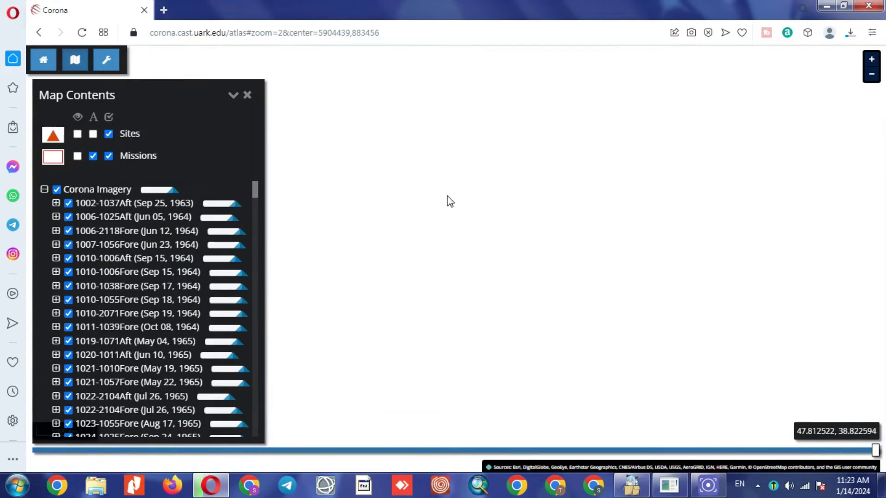
pyautogui.scroll(1, 447, 196)
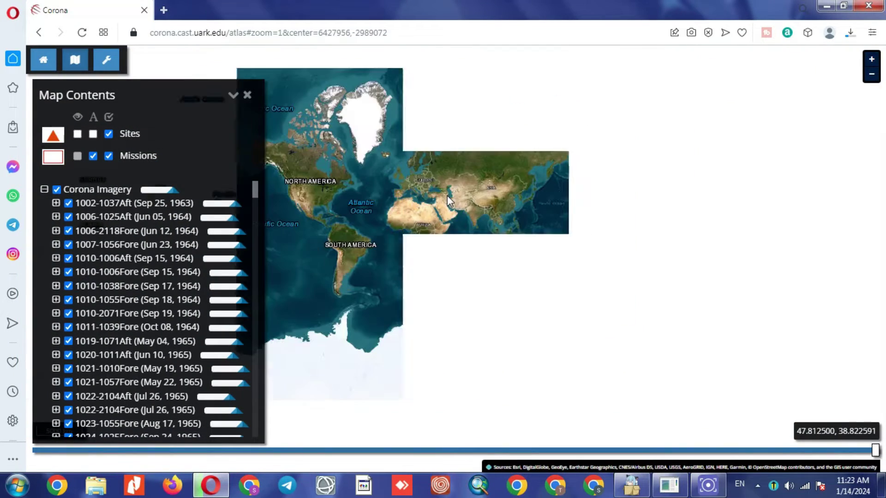
pyautogui.scroll(1, 457, 176)
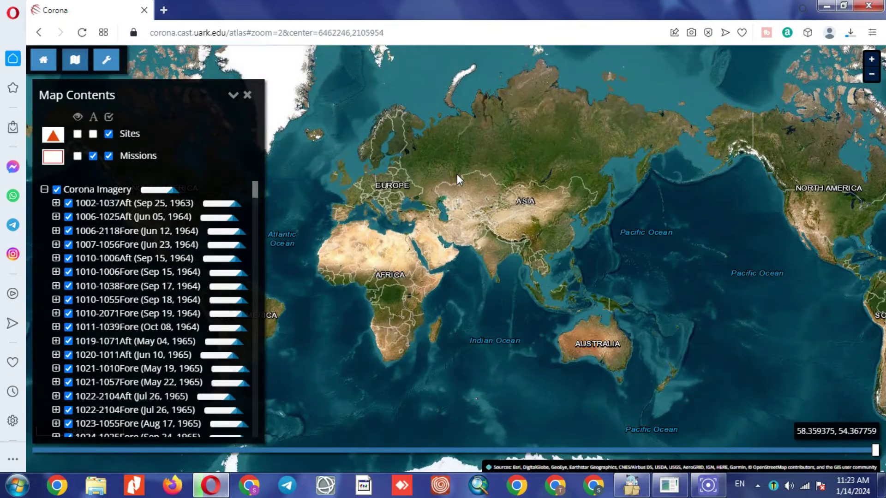
pyautogui.moveTo(406, 192); pyautogui.dragTo(439, 199)
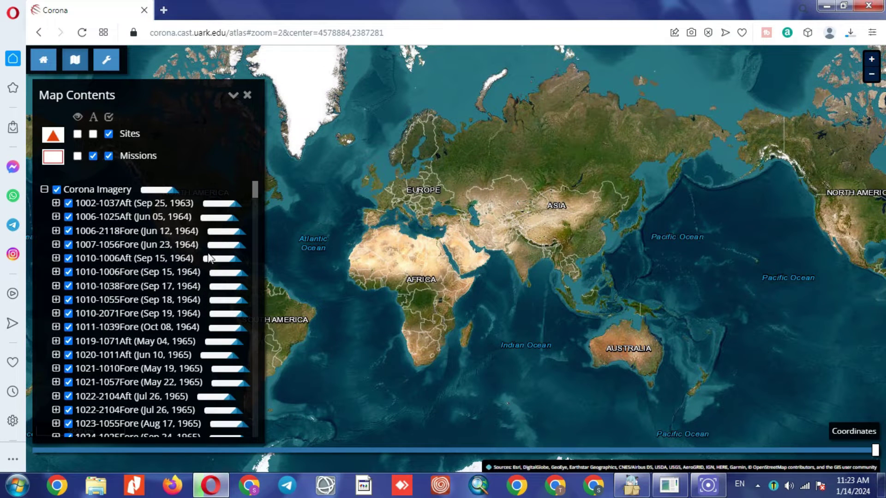
pyautogui.scroll(-20, 208, 257)
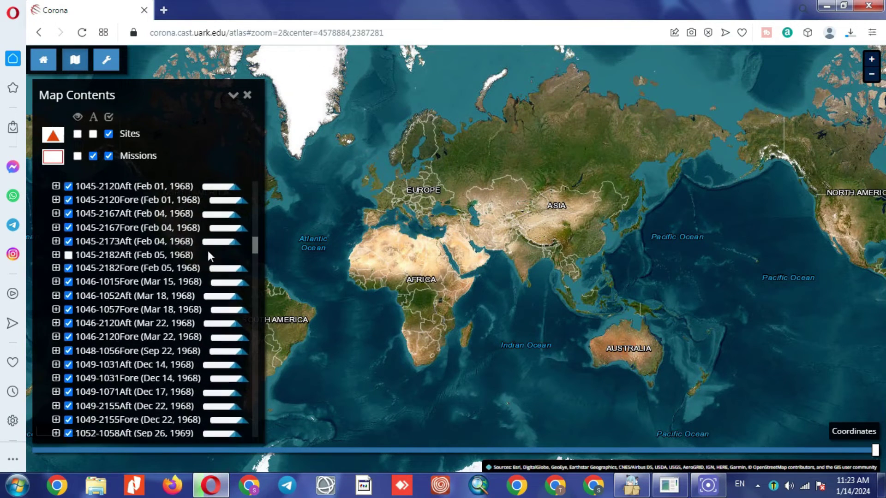
pyautogui.scroll(-20, 209, 254)
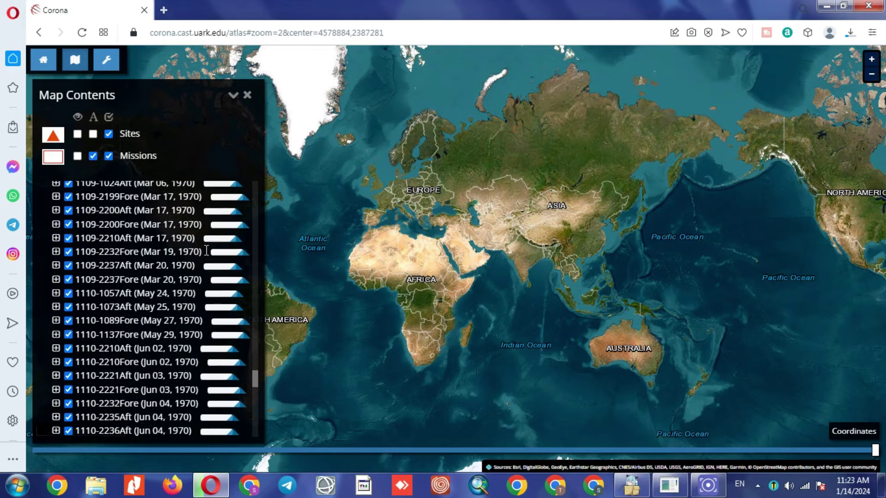
pyautogui.scroll(-5, 206, 250)
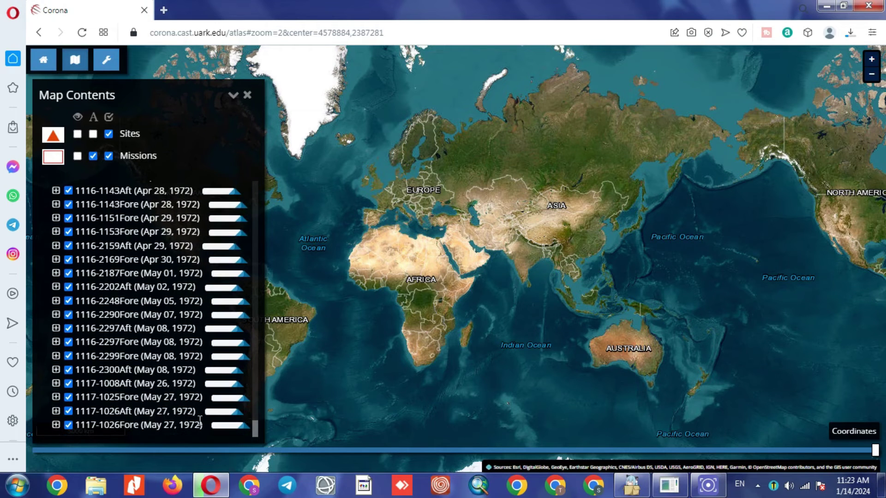
pyautogui.moveTo(365, 253); pyautogui.dragTo(410, 268)
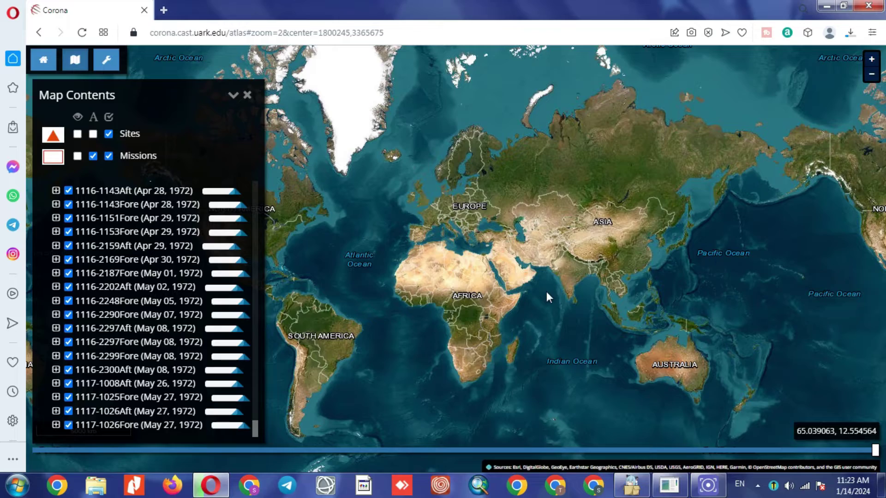
pyautogui.scroll(1, 527, 247)
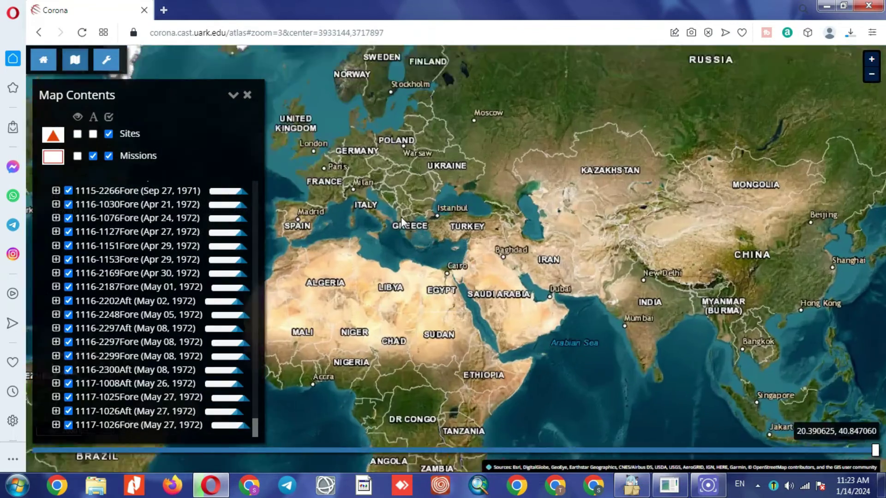
pyautogui.scroll(2, 402, 222)
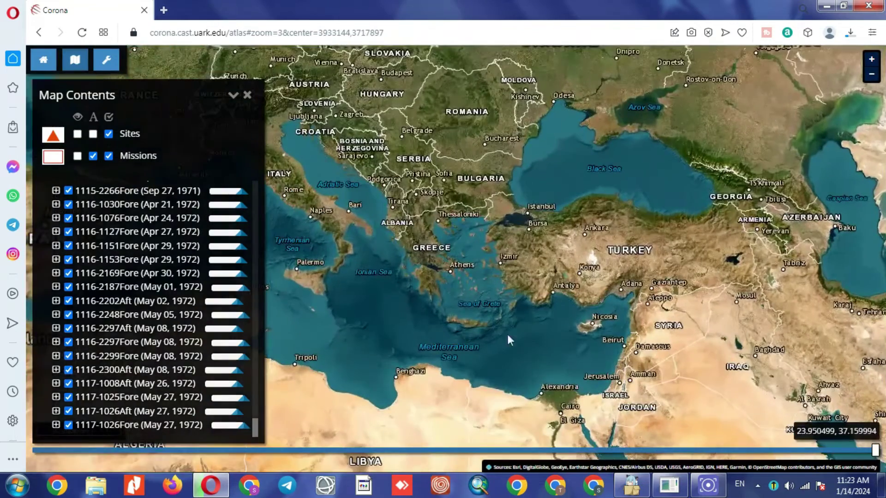
# Show mission footprints and browse coverage over Ukraine, Bulgaria, the Aegean and western Turkey.
pyautogui.click(77, 156)
pyautogui.moveTo(544, 301); pyautogui.dragTo(534, 419)
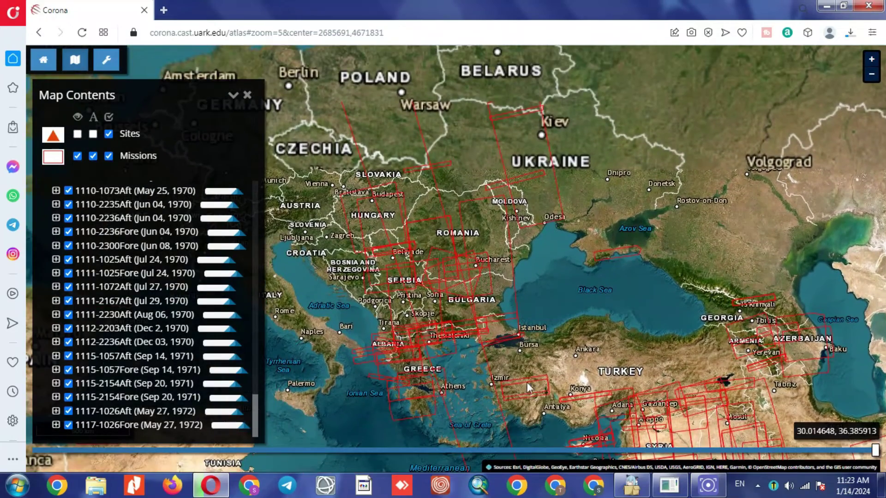
pyautogui.scroll(1, 466, 309)
pyautogui.scroll(1, 451, 298)
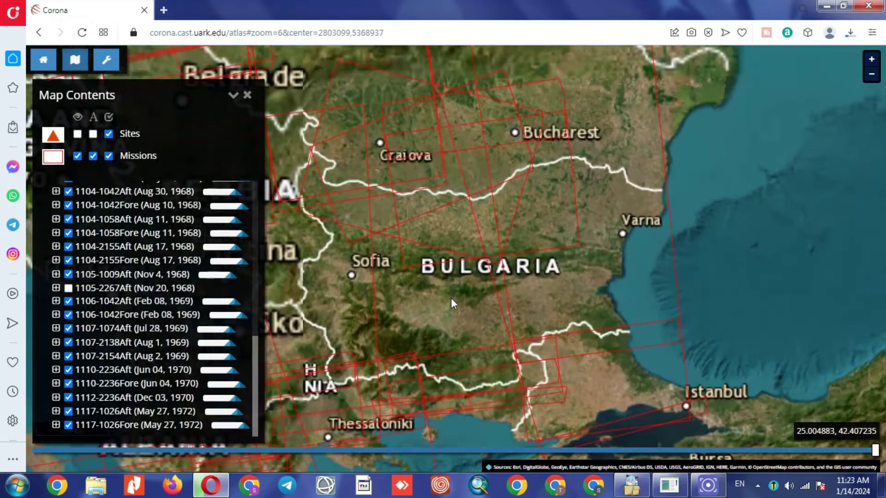
pyautogui.scroll(1, 450, 284)
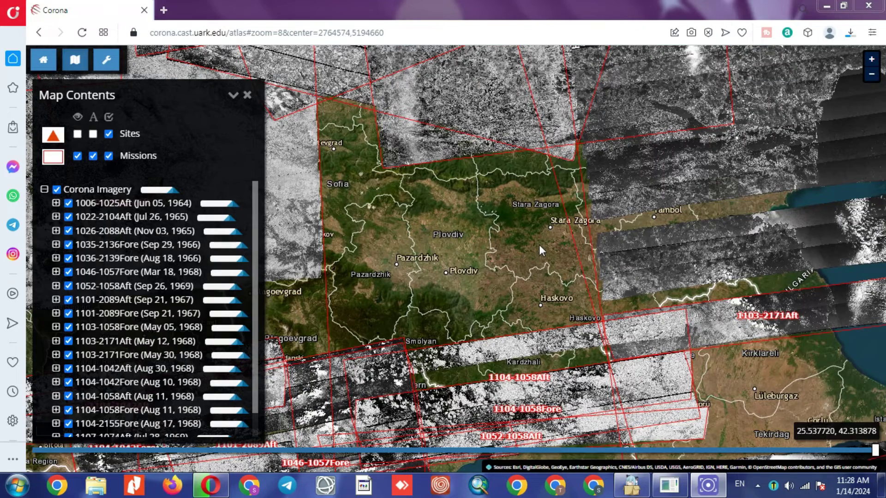
pyautogui.moveTo(525, 217); pyautogui.dragTo(556, 137)
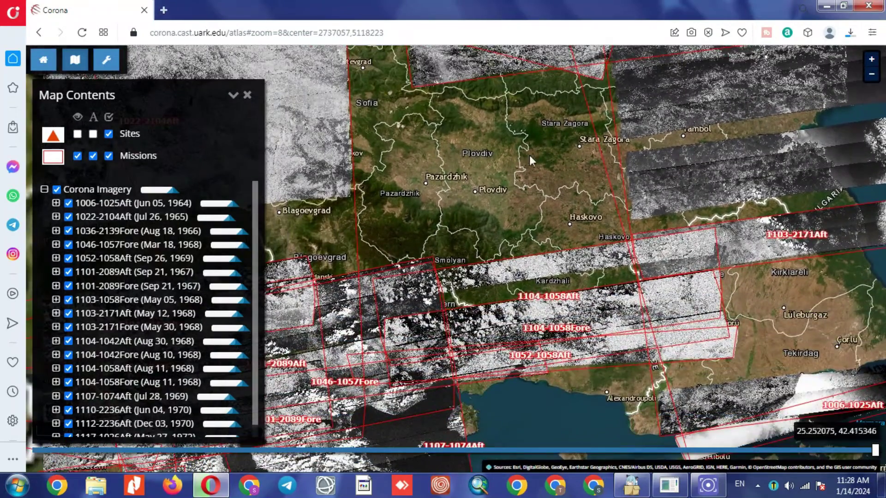
pyautogui.scroll(-1, 455, 334)
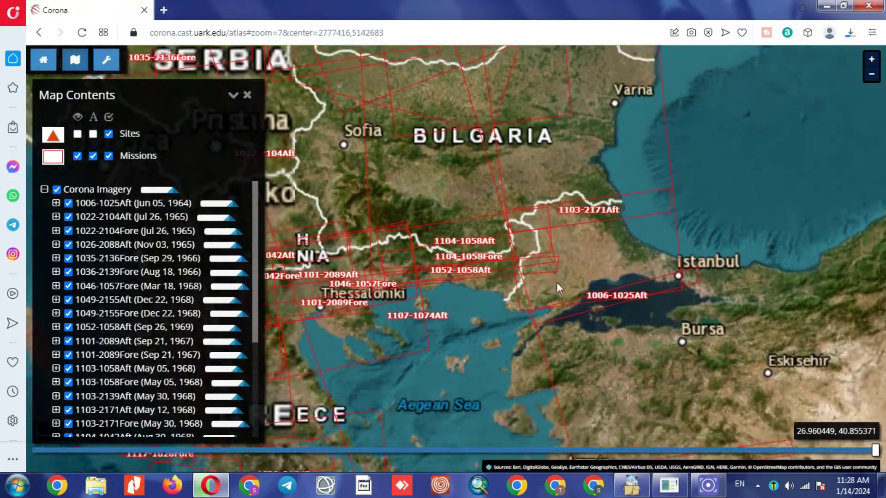
pyautogui.moveTo(557, 282); pyautogui.dragTo(510, 118)
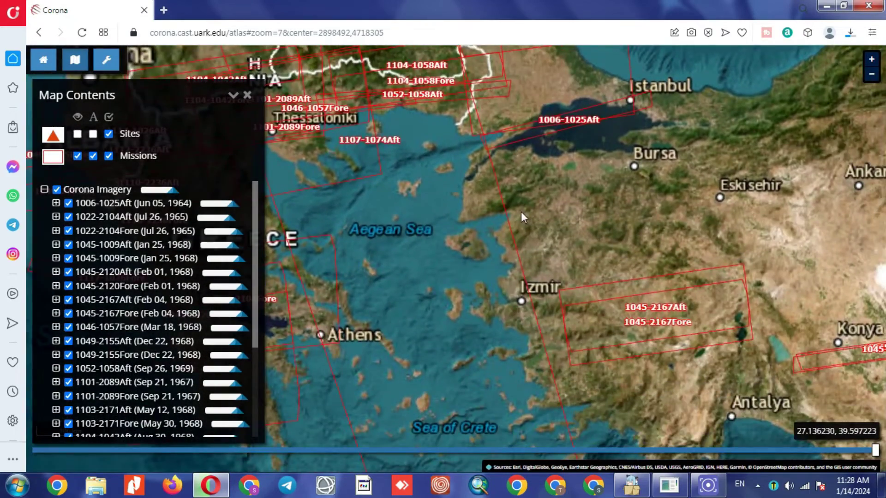
pyautogui.scroll(-1, 520, 226)
pyautogui.scroll(-1, 521, 226)
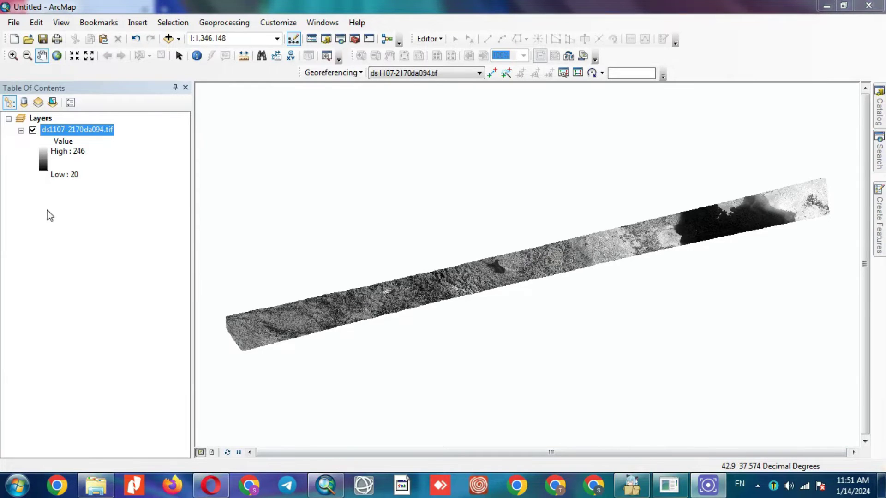
pyautogui.click(50, 215)
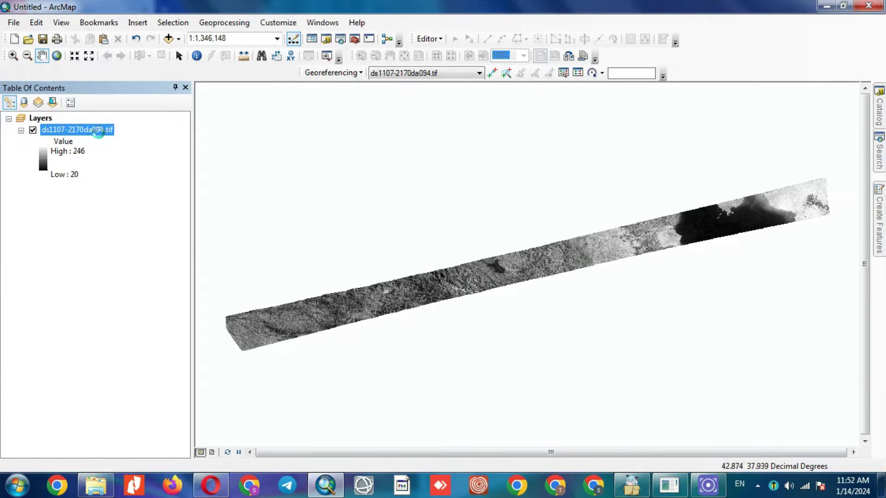
pyautogui.rightClick(99, 135)
pyautogui.click(131, 320)
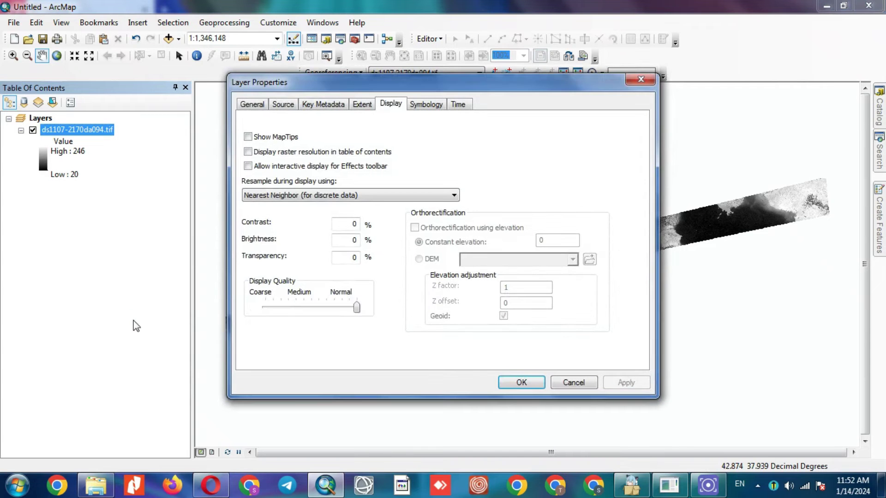
pyautogui.click(253, 105)
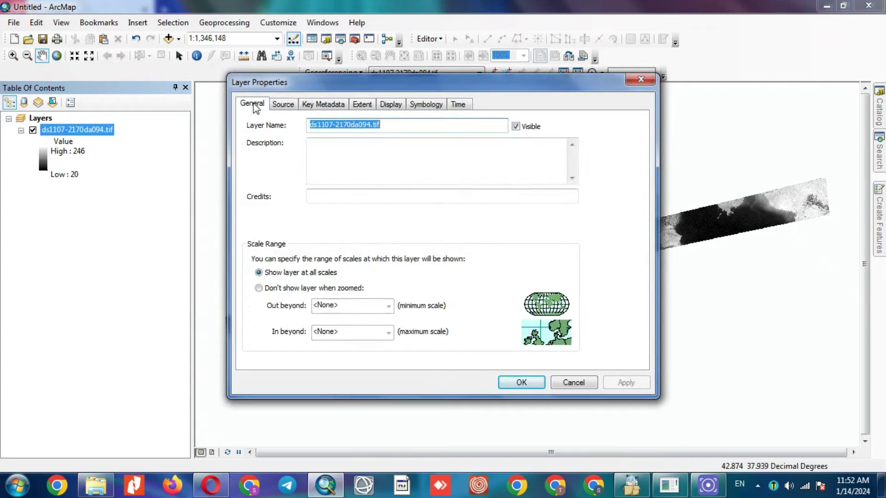
pyautogui.click(277, 105)
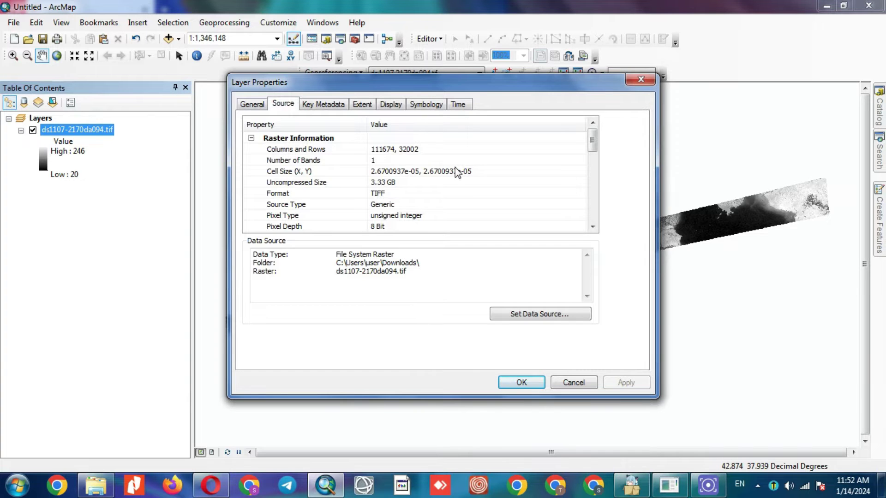
pyautogui.scroll(-1, 457, 173)
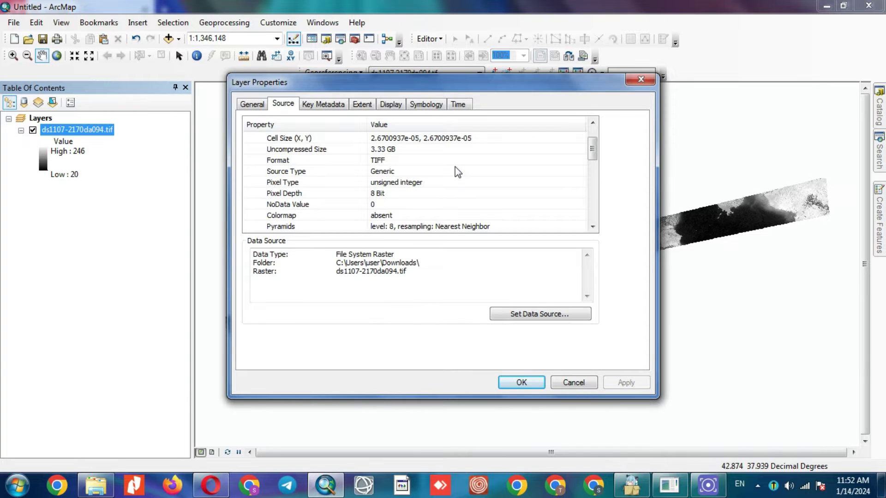
pyautogui.scroll(-6, 456, 171)
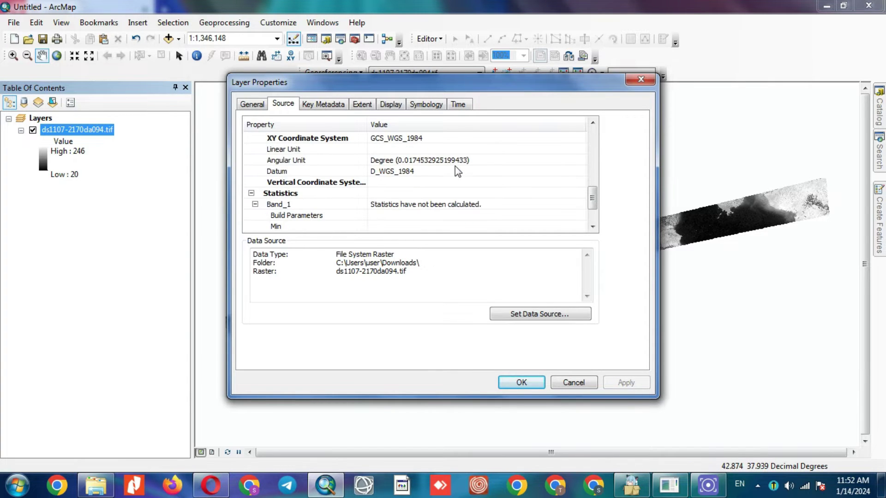
pyautogui.click(638, 84)
pyautogui.scroll(-3, 727, 212)
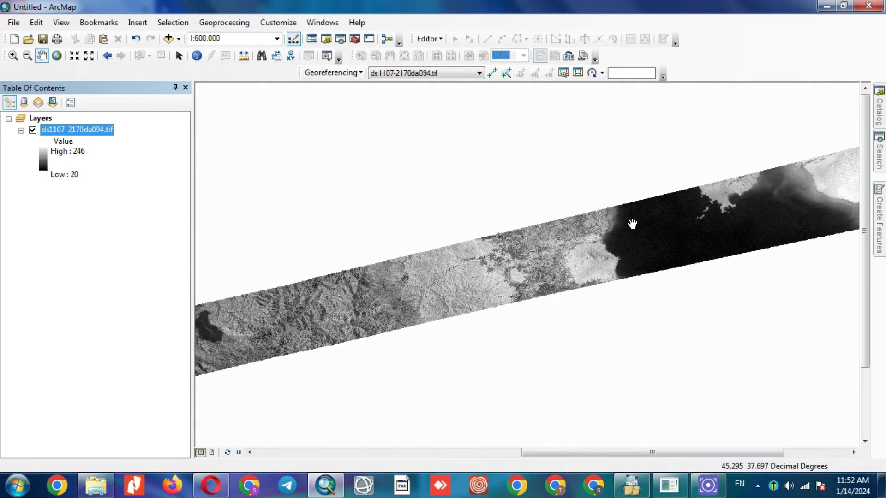
# Zoom into the strip's fields and pan across the airstrip runway and neighbouring villages.
pyautogui.scroll(-3, 630, 223)
pyautogui.scroll(-3, 278, 320)
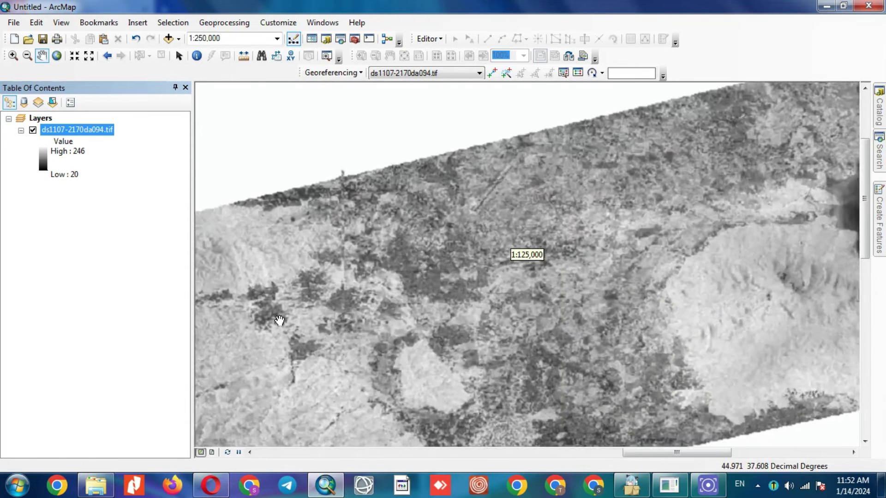
pyautogui.moveTo(409, 306); pyautogui.dragTo(376, 274)
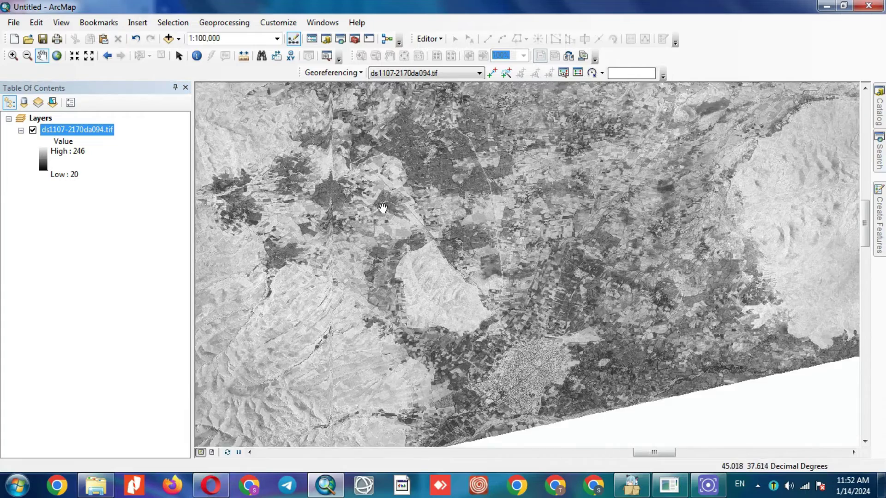
pyautogui.scroll(-2, 453, 267)
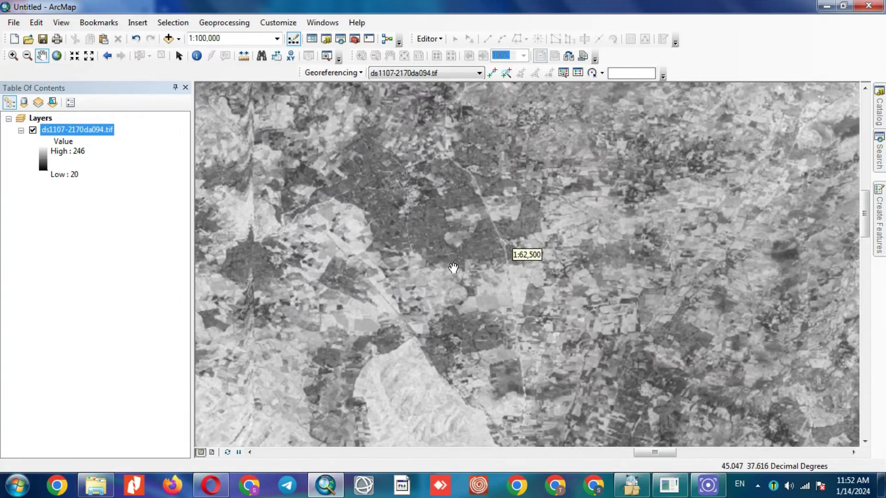
pyautogui.scroll(-4, 454, 268)
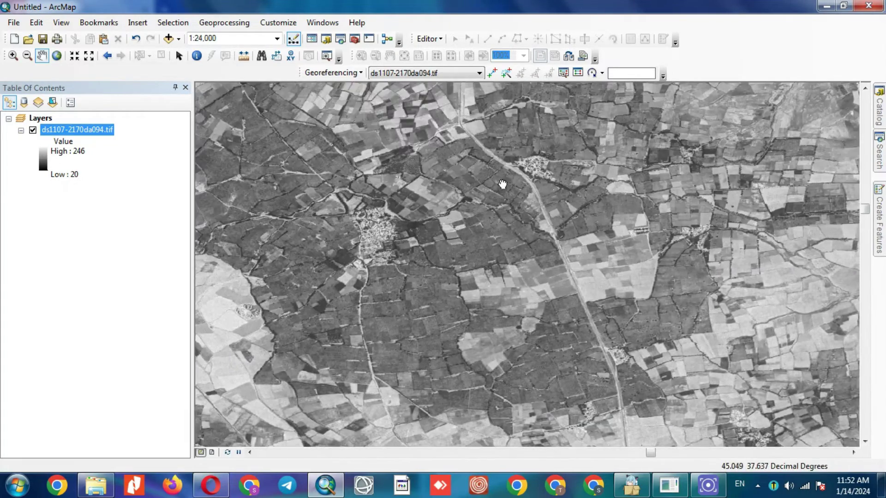
pyautogui.moveTo(503, 185); pyautogui.dragTo(511, 291)
pyautogui.moveTo(518, 192)
pyautogui.mouseDown()
pyautogui.moveTo(483, 302)
pyautogui.moveTo(511, 282)
pyautogui.moveTo(466, 365)
pyautogui.mouseUp()
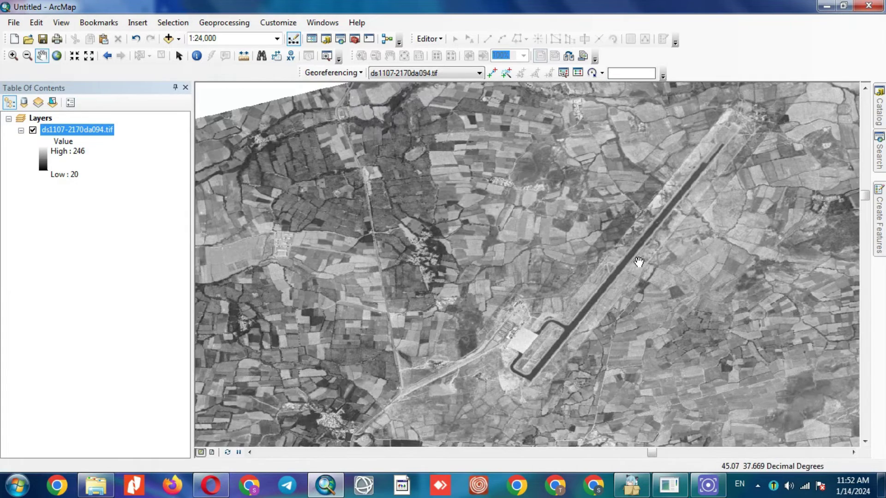
pyautogui.moveTo(738, 332); pyautogui.dragTo(525, 257)
pyautogui.moveTo(709, 222); pyautogui.dragTo(429, 233)
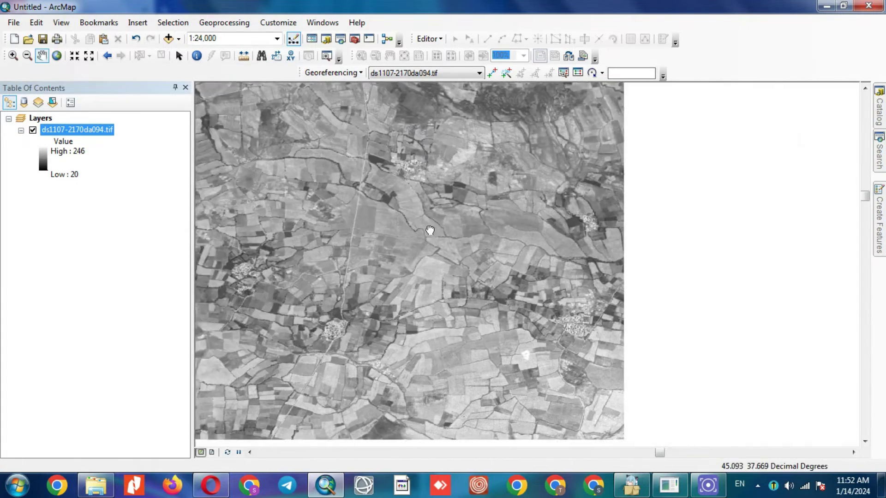
pyautogui.moveTo(672, 213); pyautogui.dragTo(444, 232)
pyautogui.scroll(4, 442, 233)
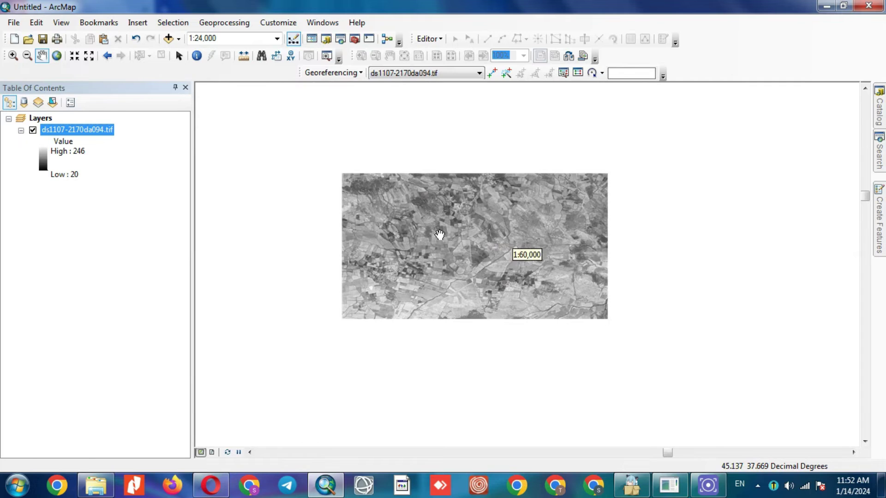